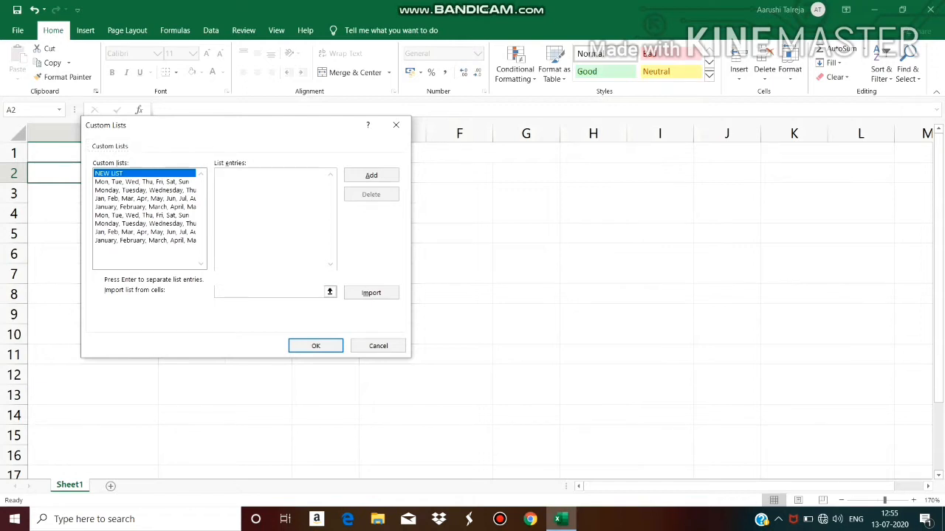
Create and save a custom list with the entries English, Maths, Science, Social Science, Hindi and Sanskrit
text(Englis)
text(h )
text(Maths )
text(Scien)
text(ce)
key(Return)
text(Social)
text( Science )
text(Hindi)
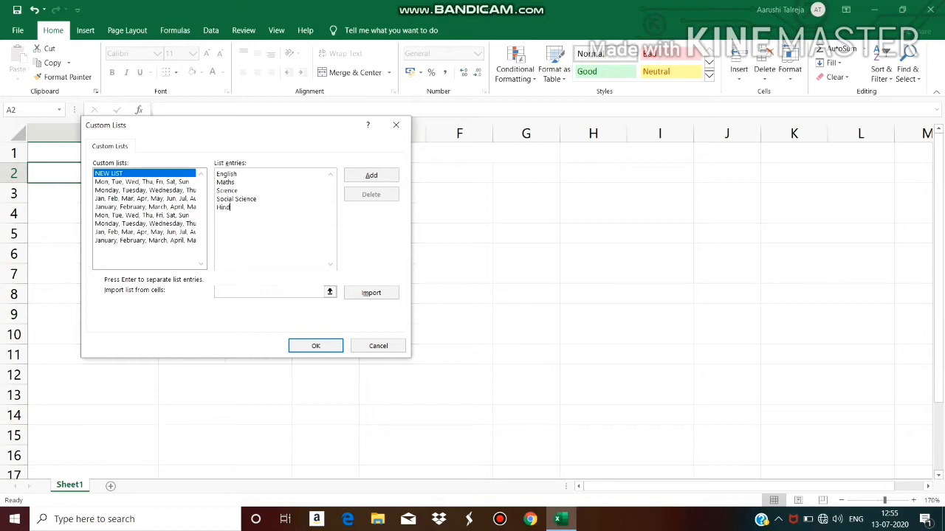
key(Return)
text(Sanskrit)
click(371, 175)
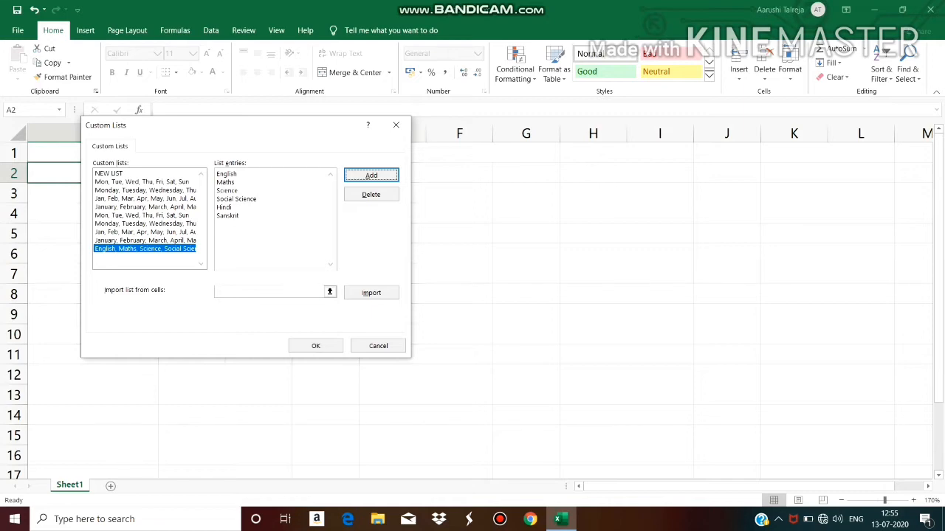
click(315, 345)
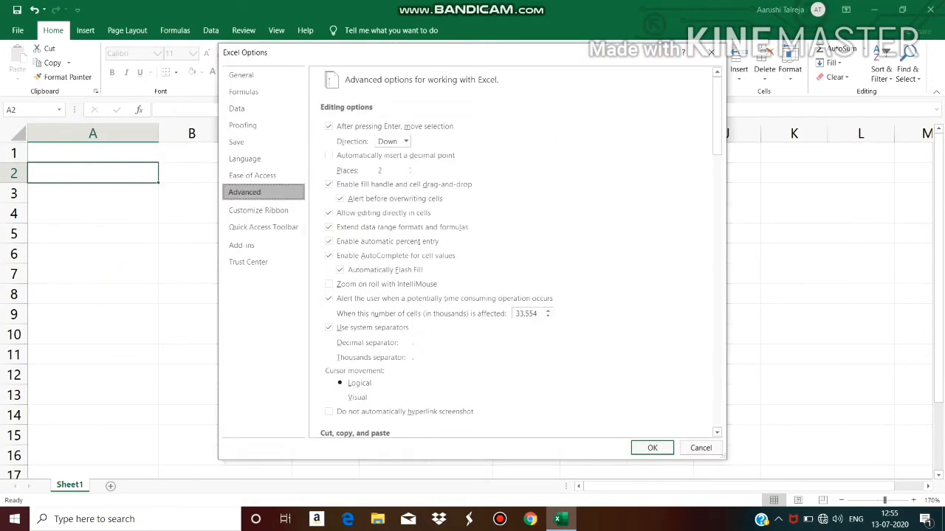
click(653, 448)
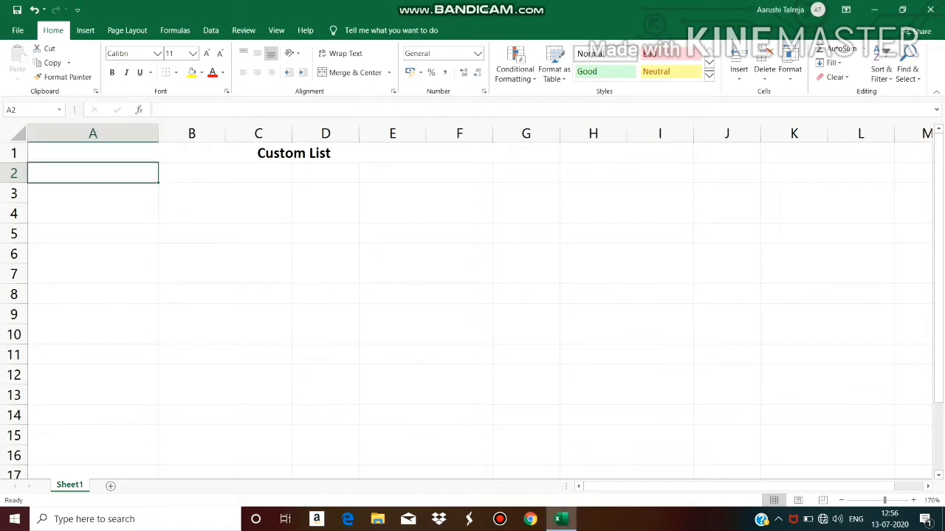
Enter English in A2 and fill it down to A7 using the new custom list
scroll(480, 302, up, 7)
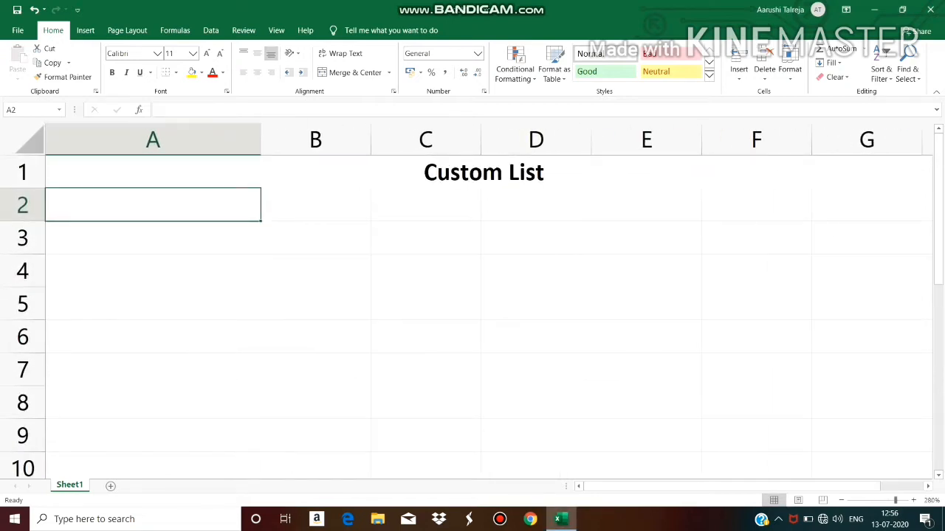
text(Engl)
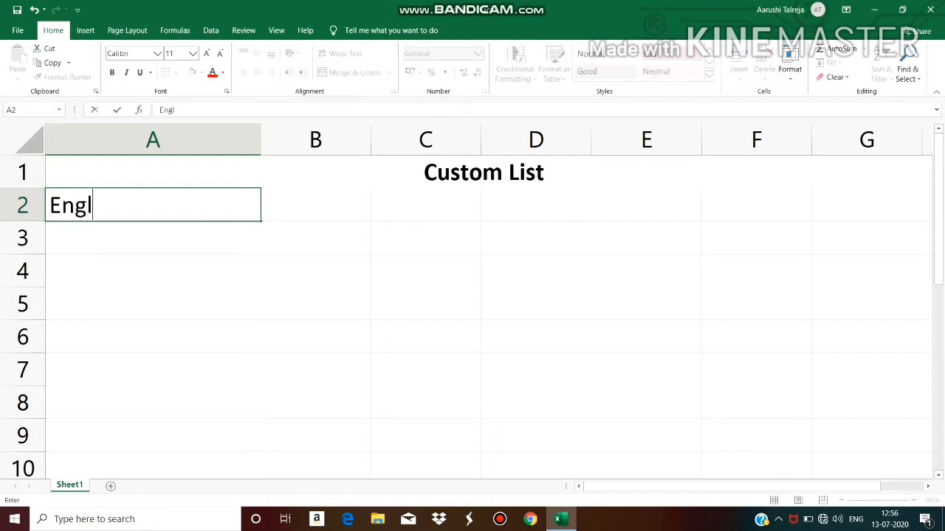
text(ish)
key(Return)
click(153, 205)
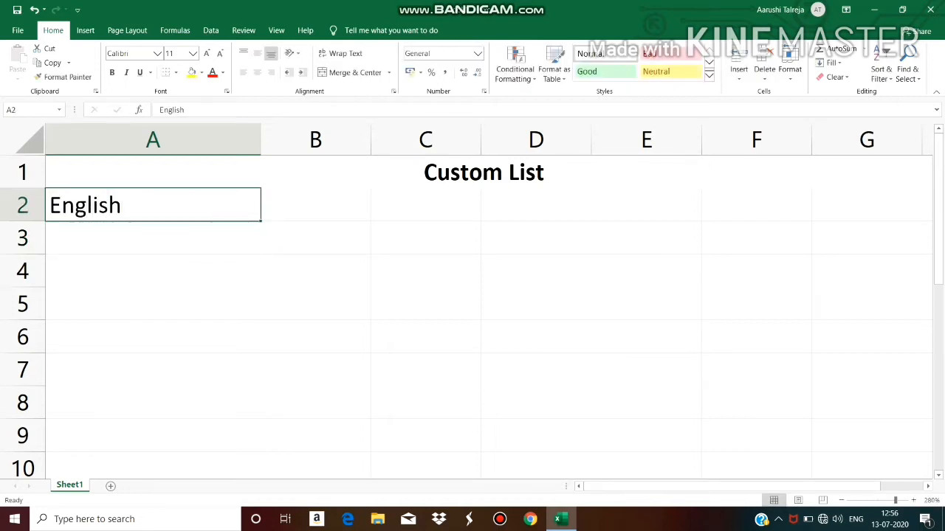
drag(261, 220, 262, 338)
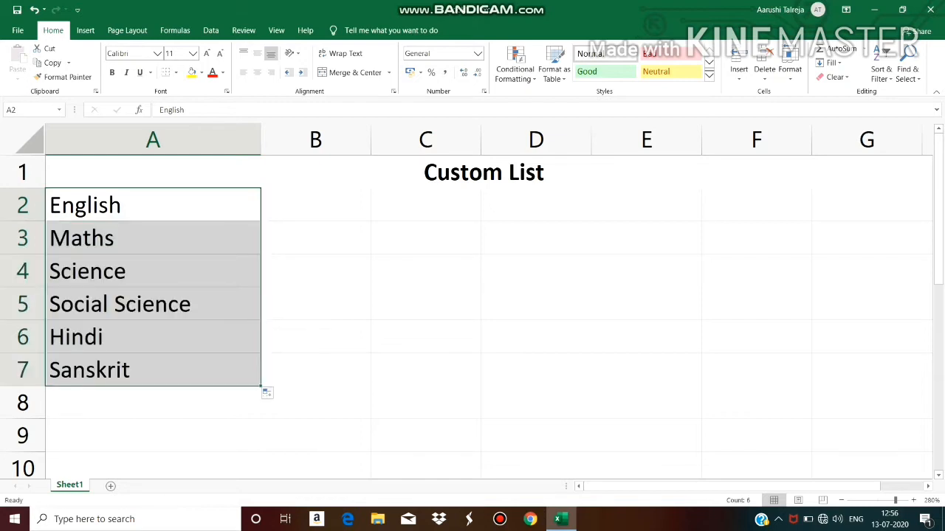
Make the subjects in A2:A7 bold at font size 16 and widen column A to fit them
key(ctrl+b)
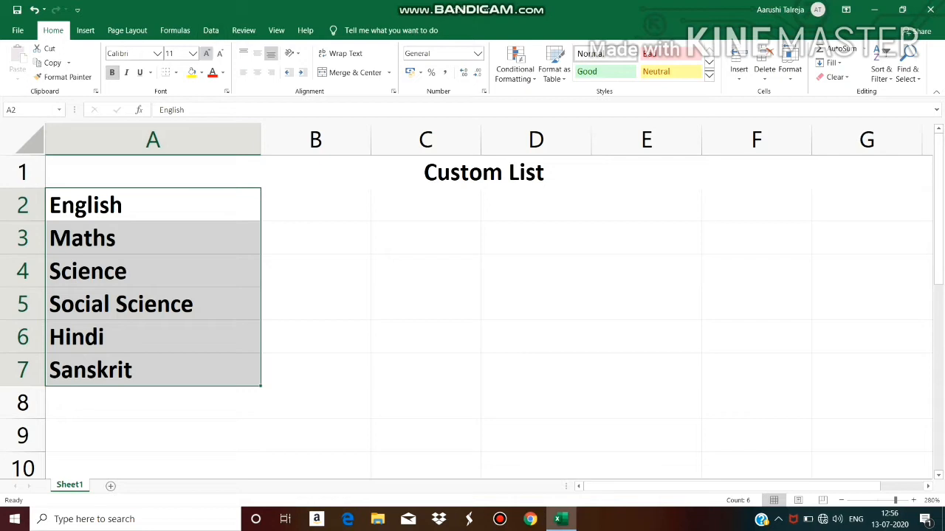
click(205, 53)
click(206, 54)
click(206, 53)
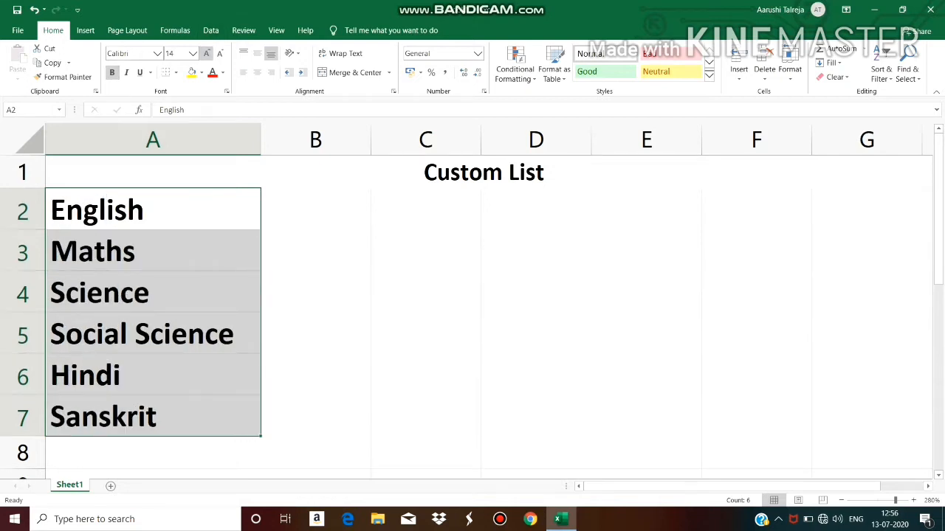
drag(260, 140, 281, 141)
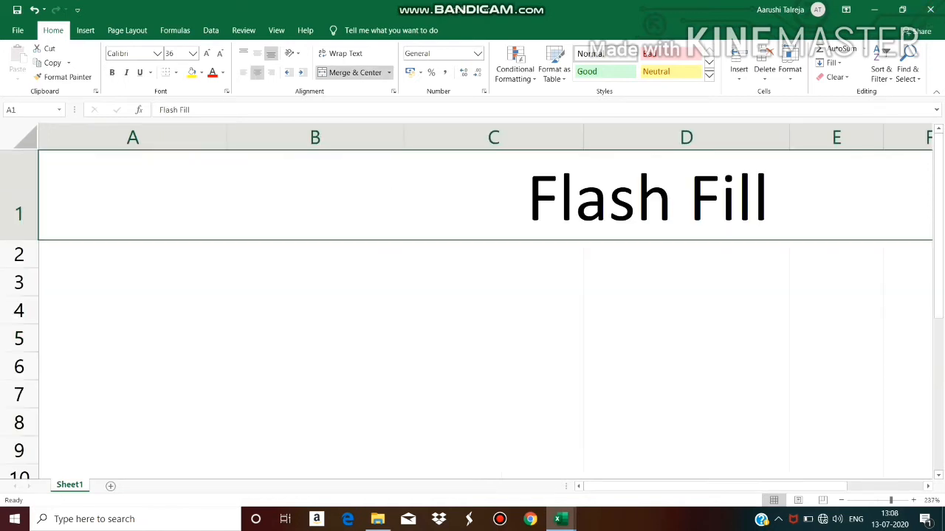
Change the title in A1 of the new sheet to Flash Fill Option
mouse_move(775, 485)
mouse_down()
mouse_move(785, 486)
mouse_move(775, 486)
mouse_up()
scroll(486, 301, down, 5)
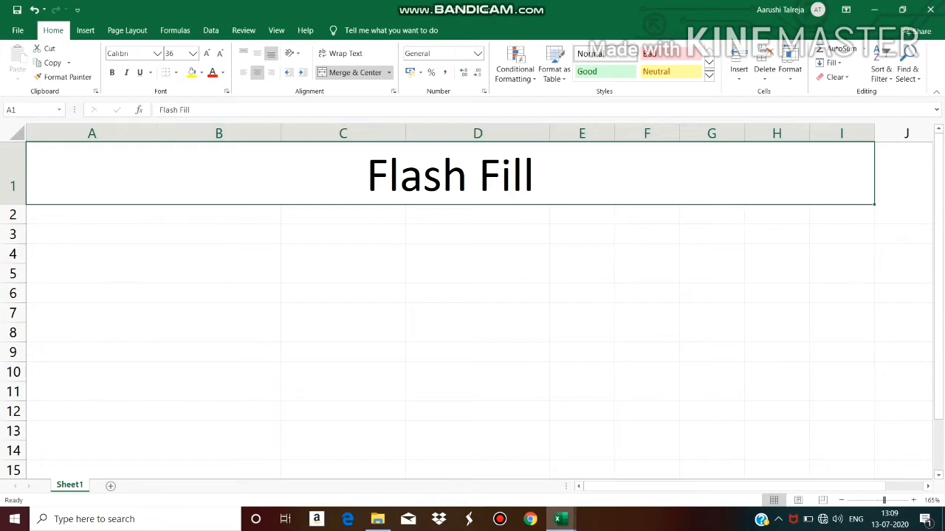
key(F2)
text(m)
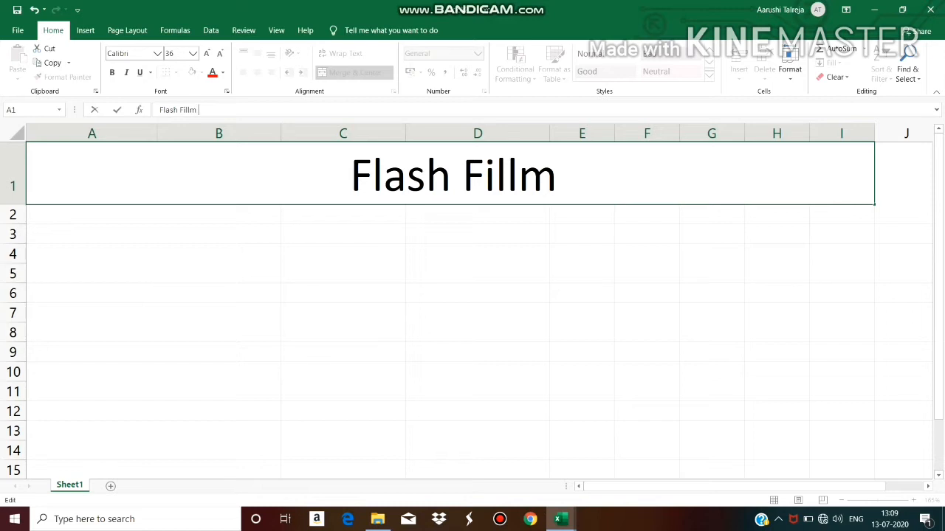
key(BackSpace)
text(op)
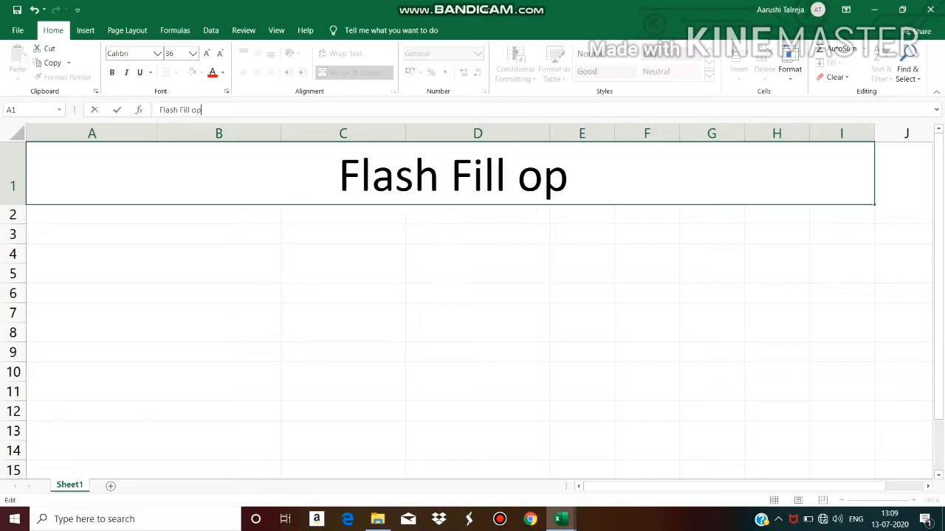
key(BackSpace)
key(BackSpace)
text(Option)
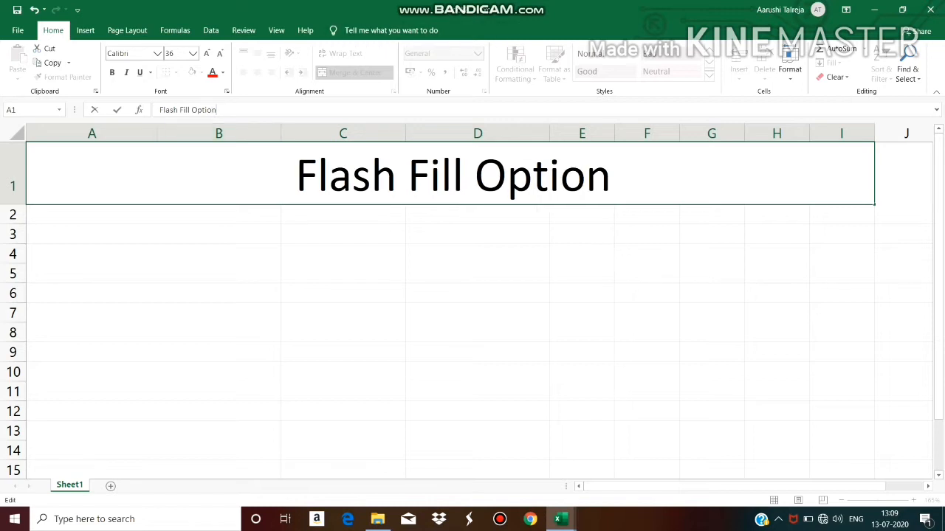
Enter the column headers Employee No., Employee Name, Designation and Salary in A3:D3
click(91, 234)
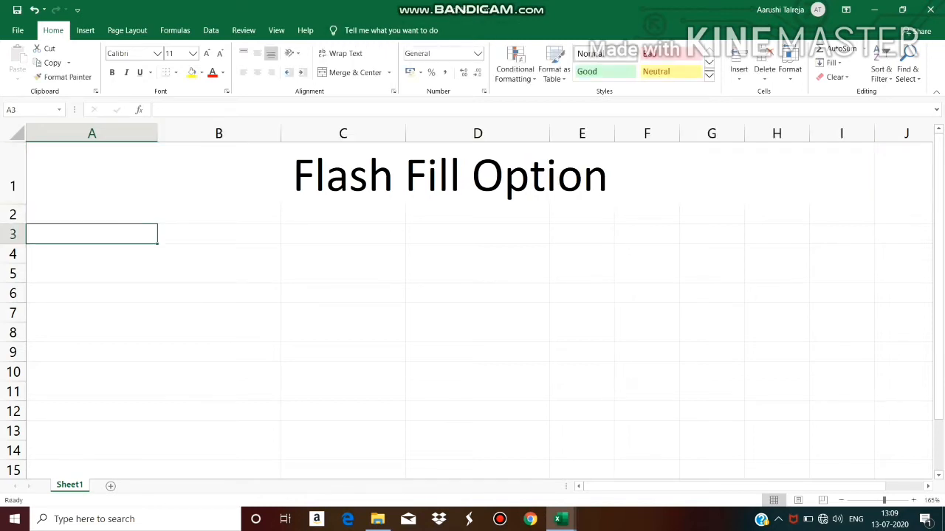
text(Empl)
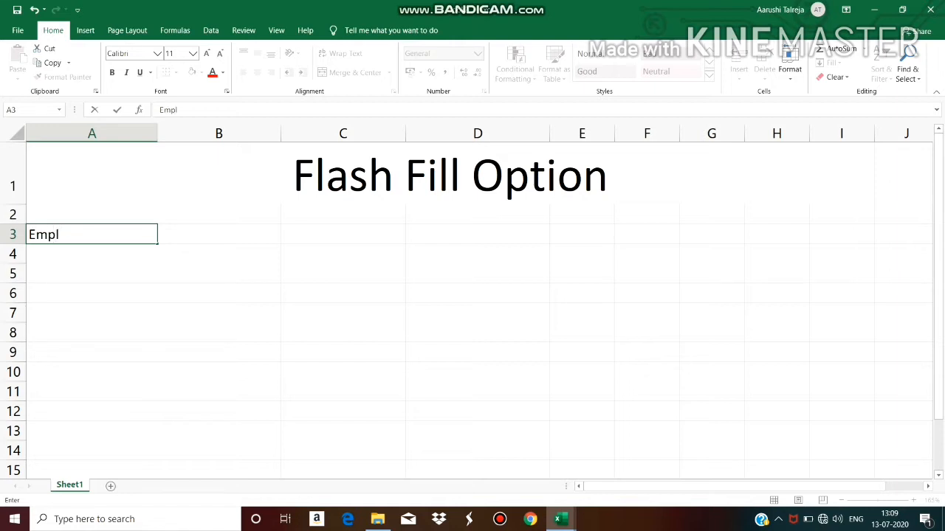
text(oyee No.)
key(Tab)
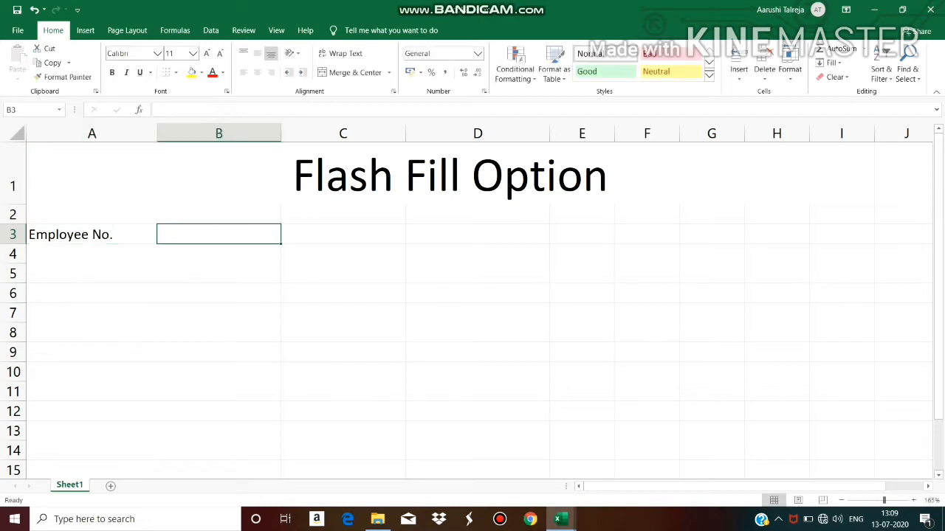
text(Empl)
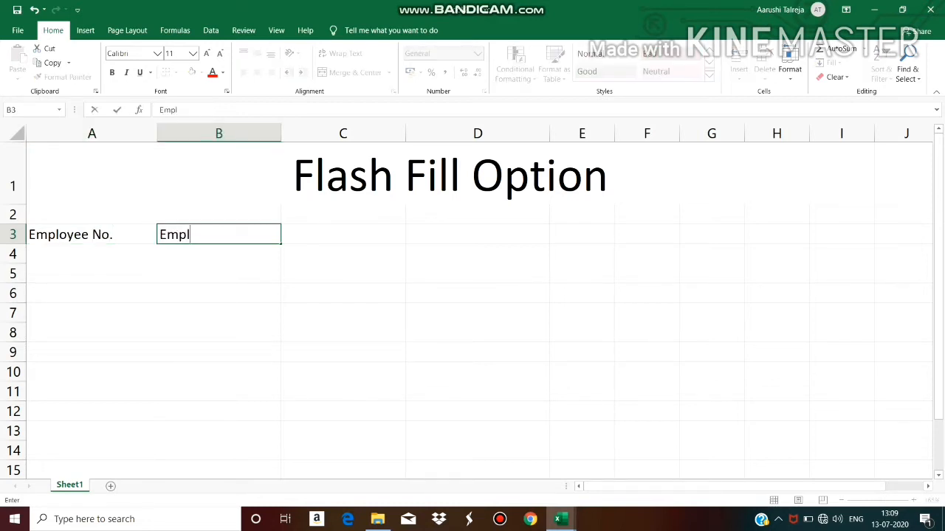
text(oyee Name)
key(Tab)
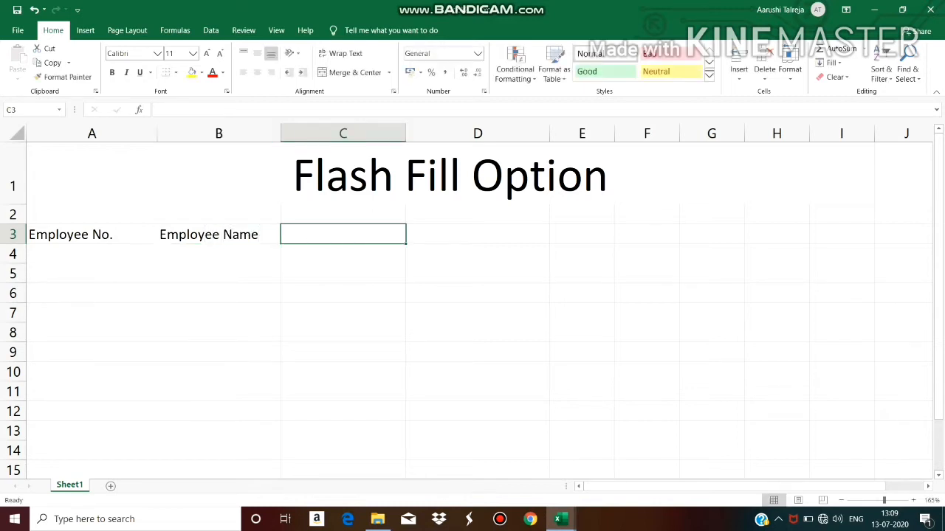
text(Desig)
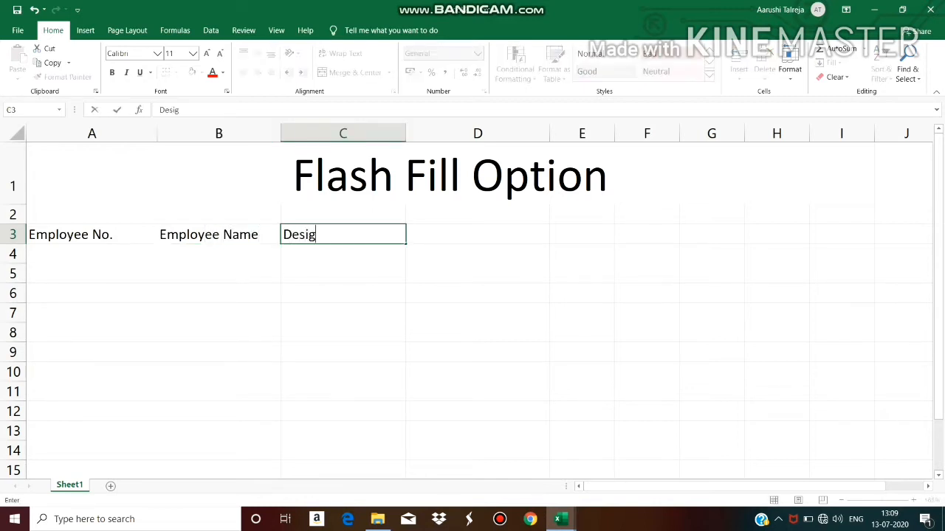
text(nation)
key(Tab)
text(S)
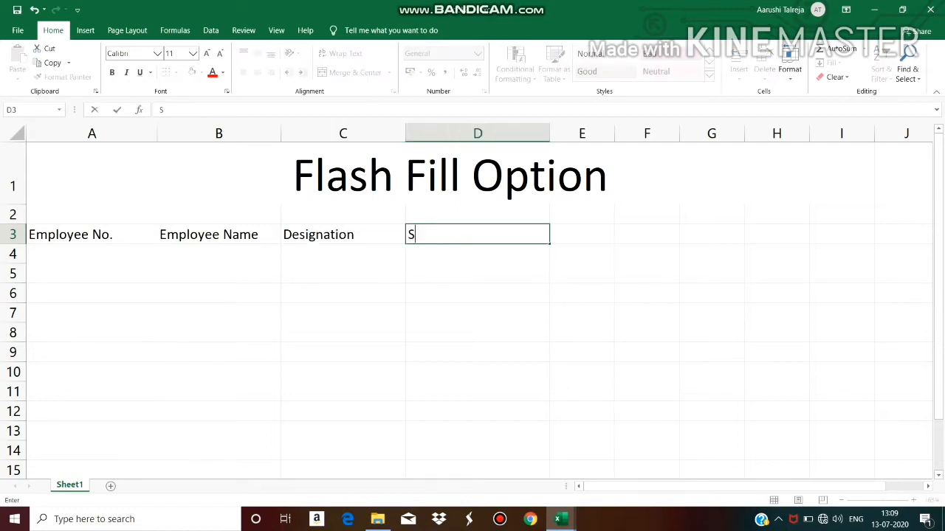
text(alary)
key(Return)
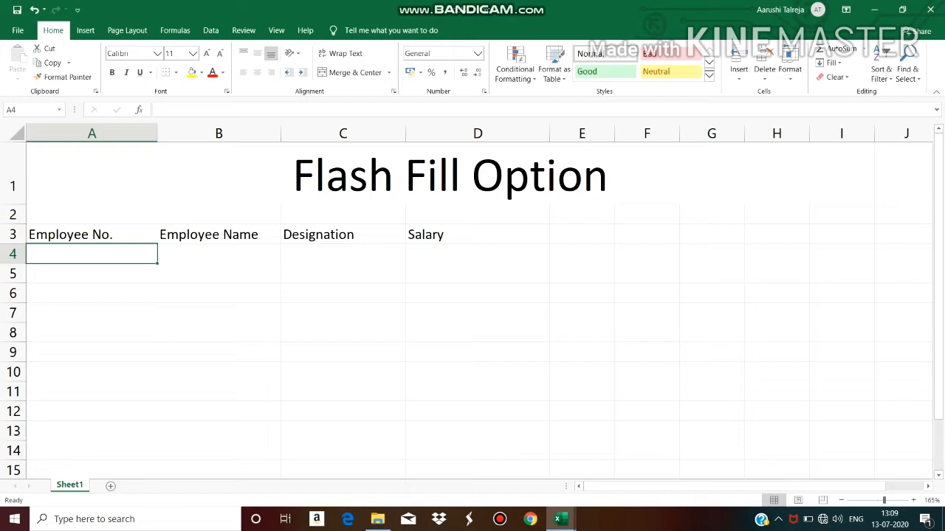
Enter employee numbers 101 to 106 down column A from A4 to A9
text(101)
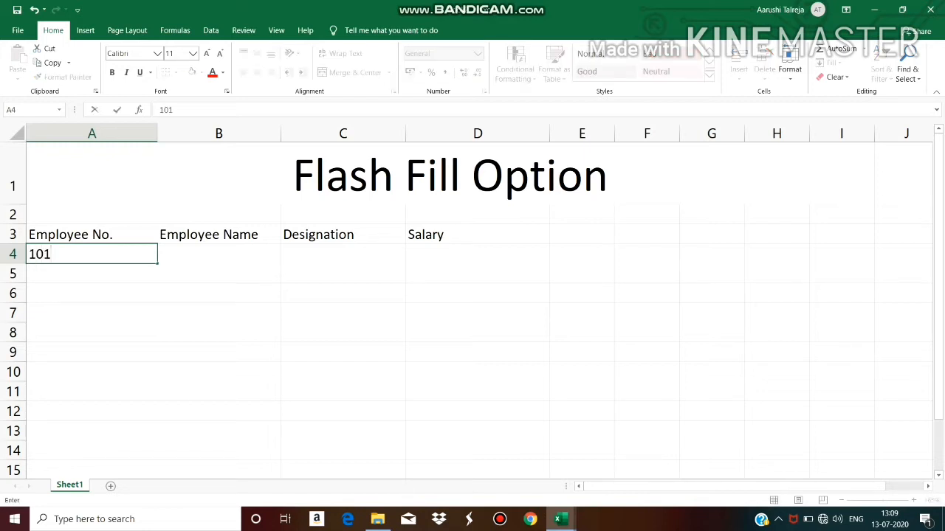
key(Return)
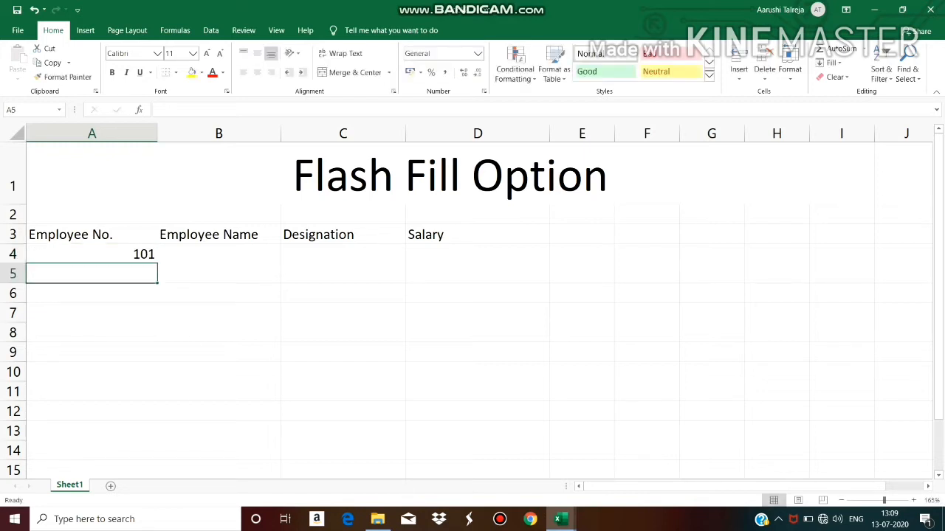
text(102)
key(Return)
text(103)
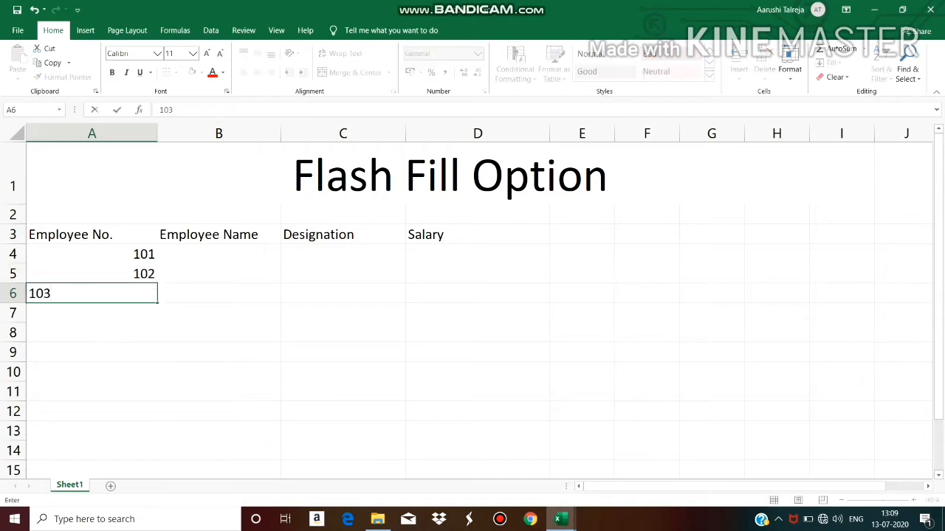
key(Return)
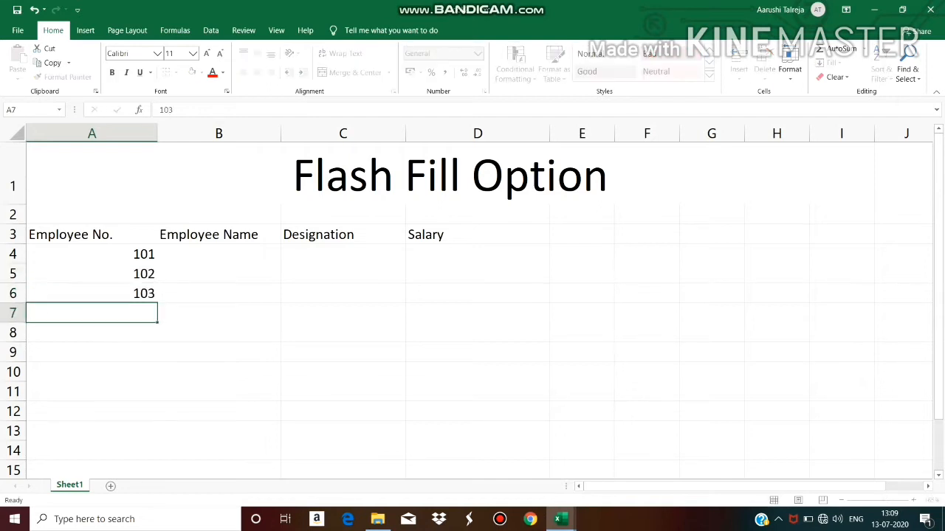
text(104)
key(Return)
text(105)
key(Return)
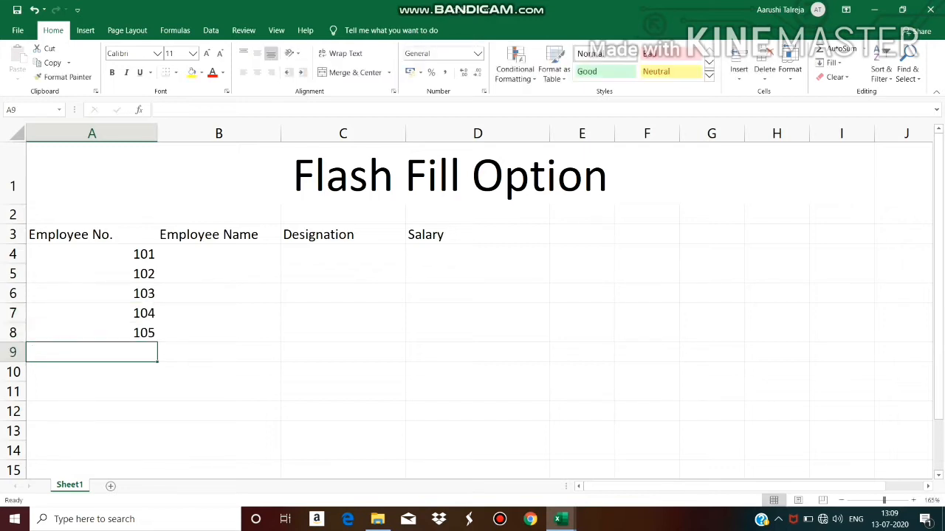
text(106)
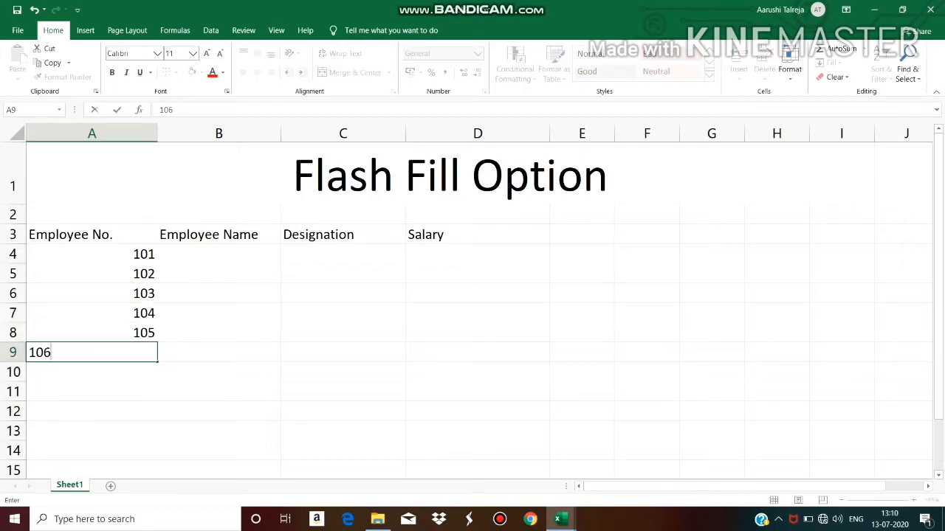
click(218, 254)
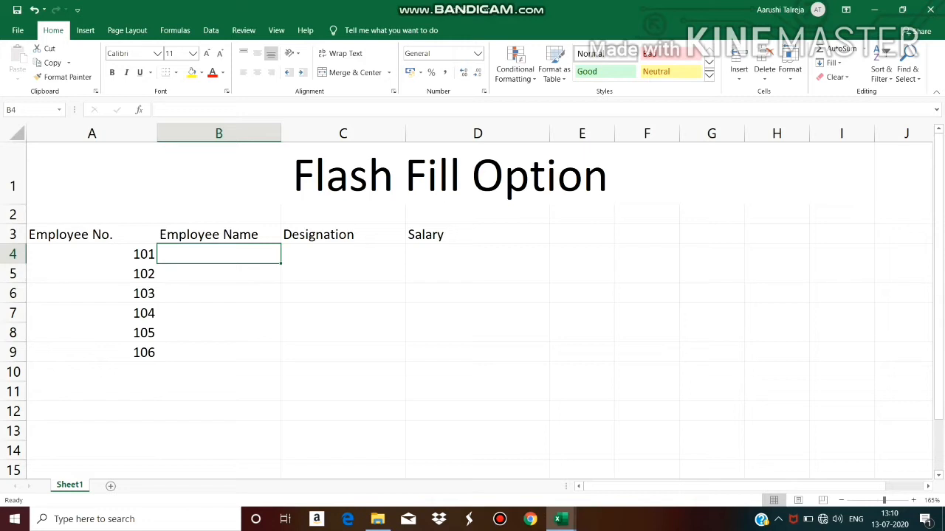
Enter an employee name in each cell of the Employee Name column from B4 to B9
text(Vaishali)
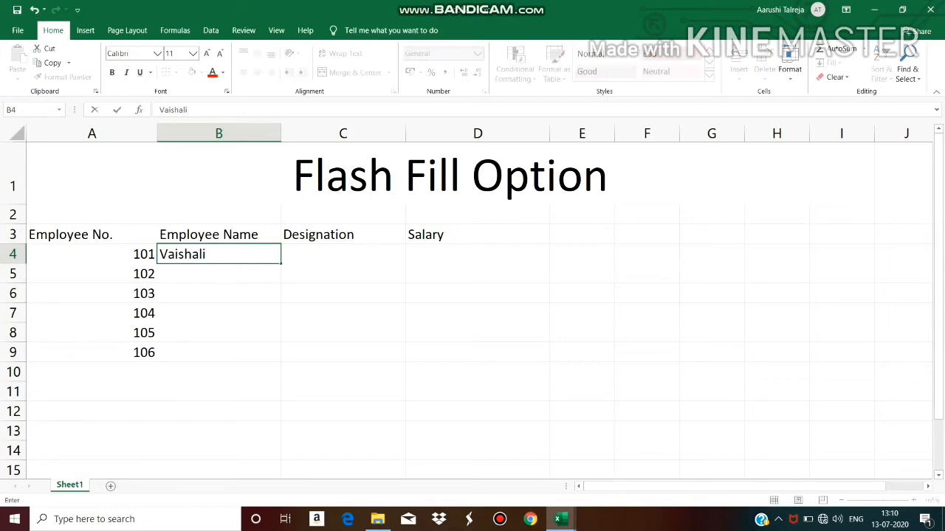
key(Return)
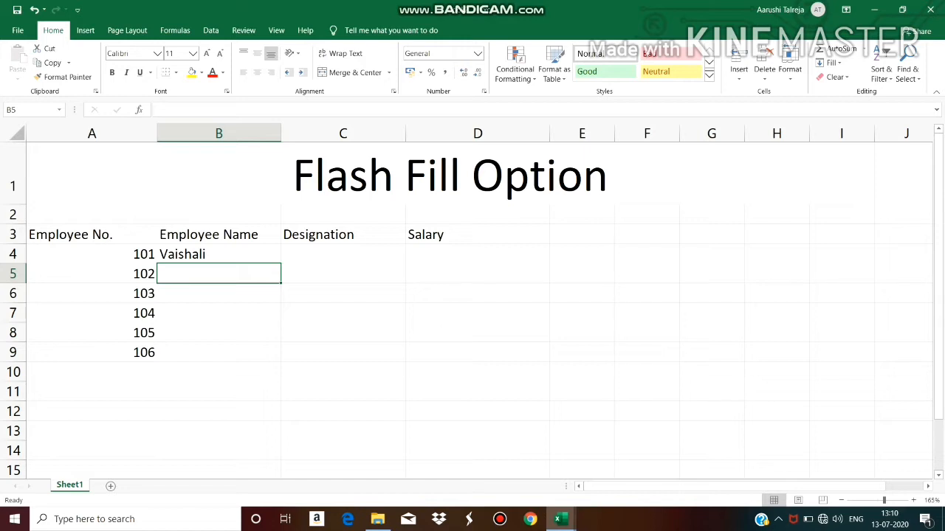
text(N)
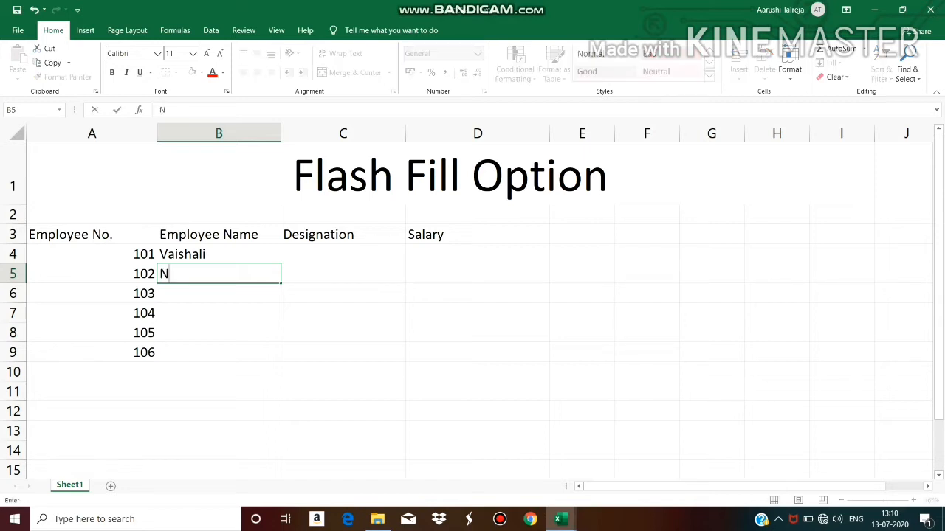
text(ishant)
key(Return)
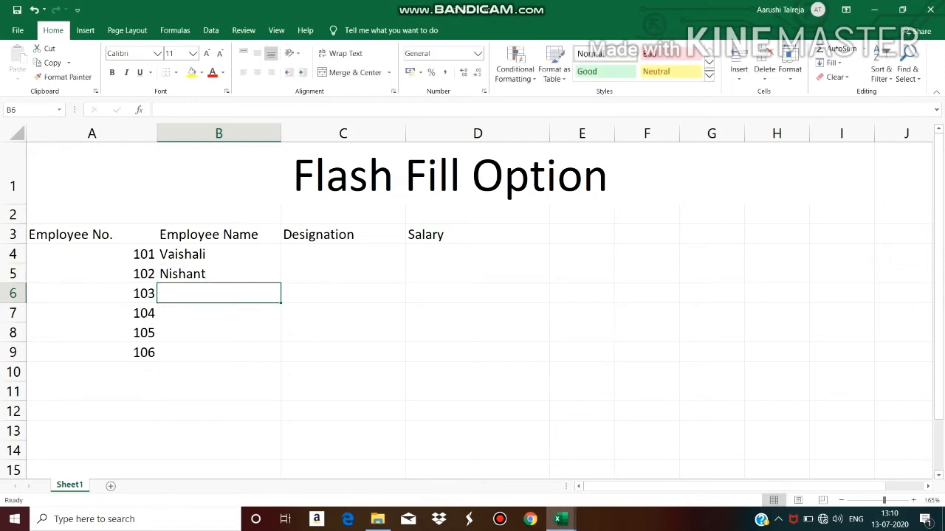
text(V)
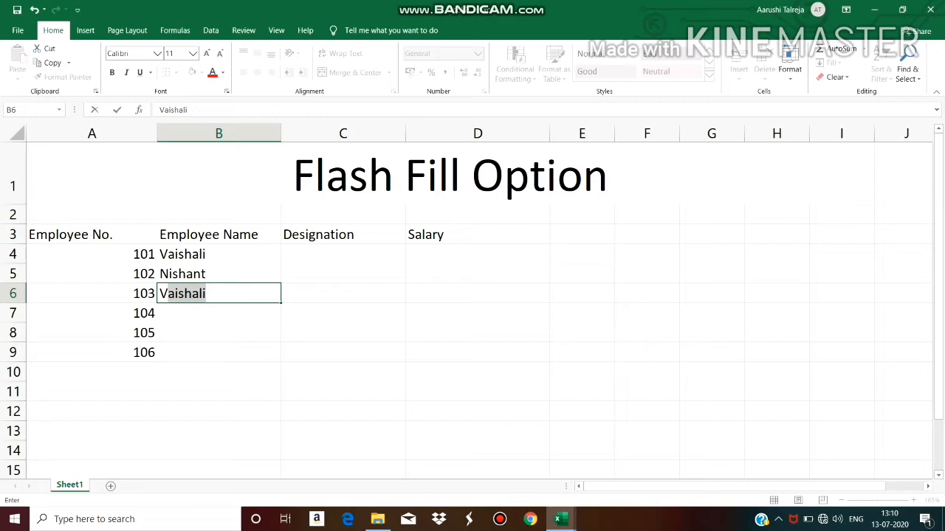
key(Return)
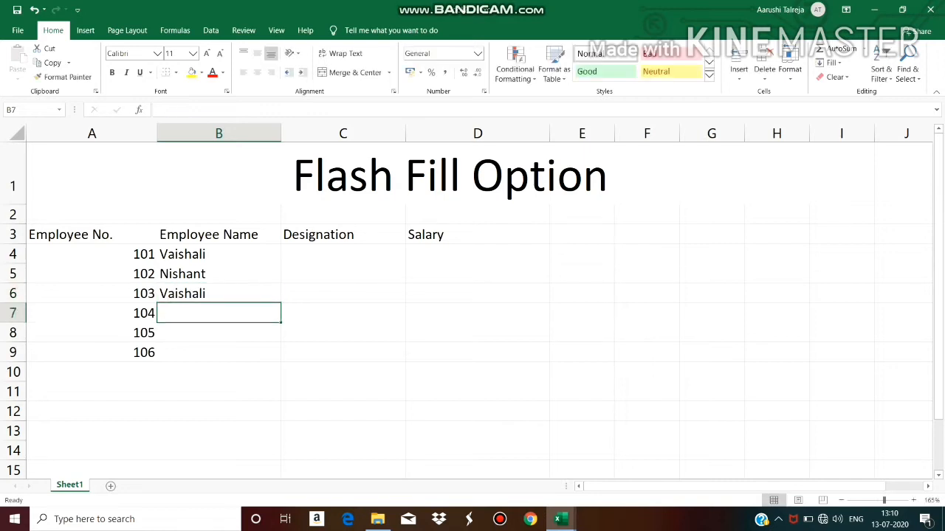
text(Nishant)
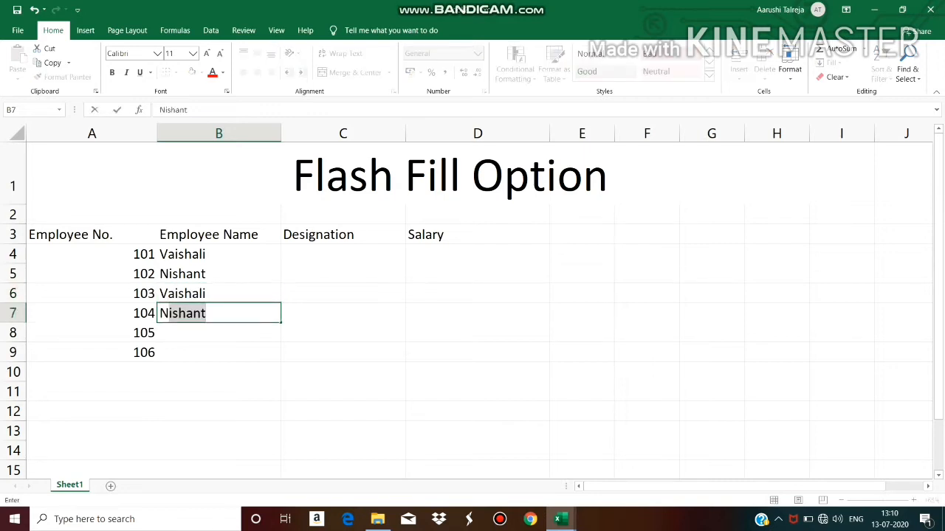
key(Return)
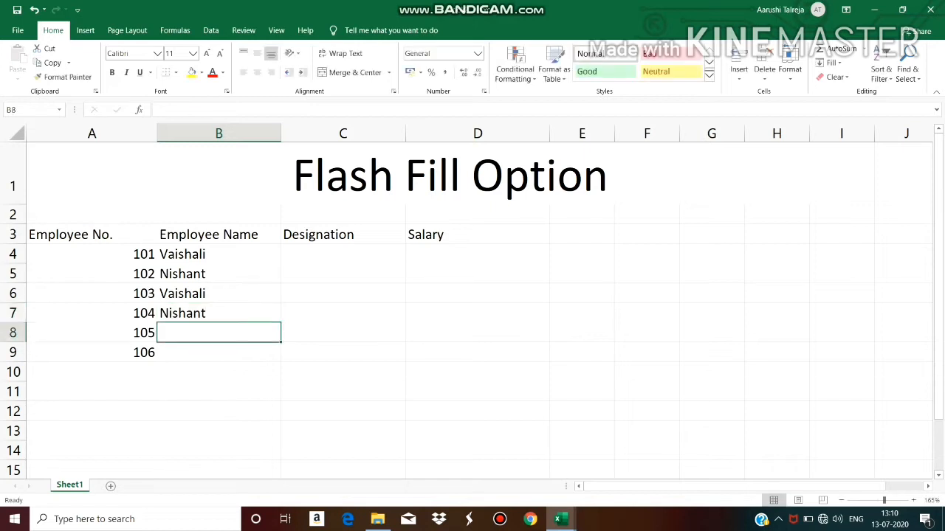
text(Abha)
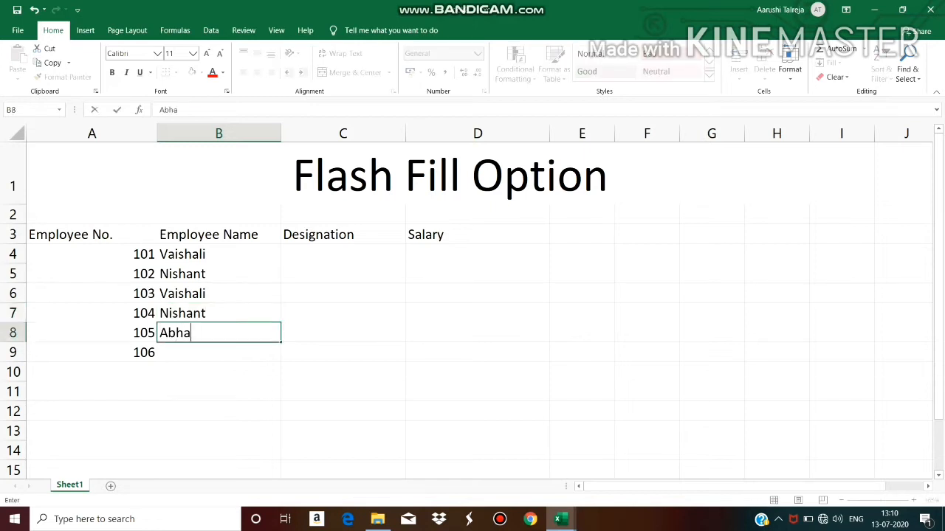
text(s)
key(Return)
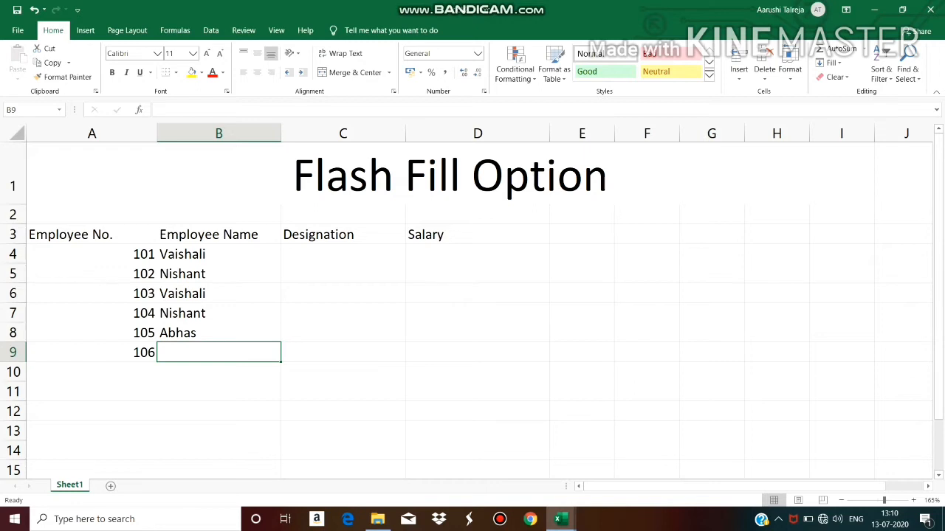
text(Abhas)
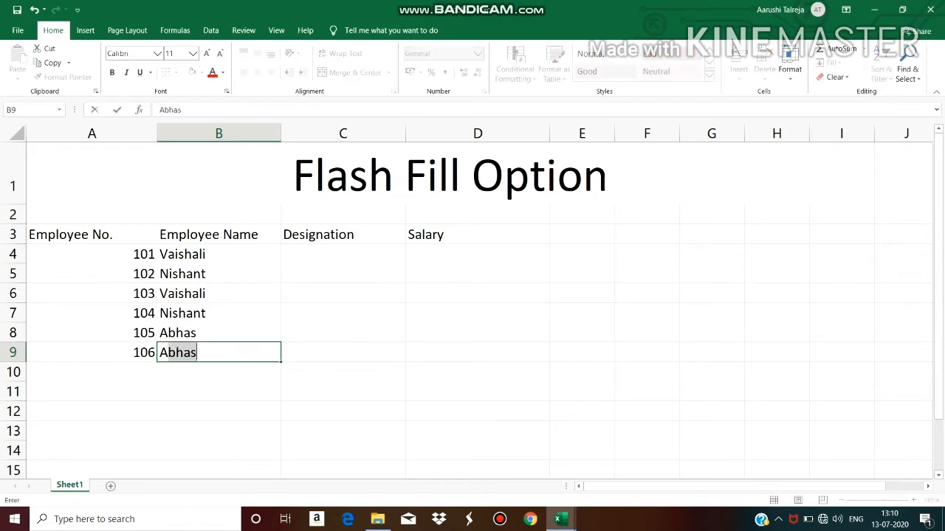
key(Return)
Add employee numbers 107 and 108 in A10 and A11
text(107)
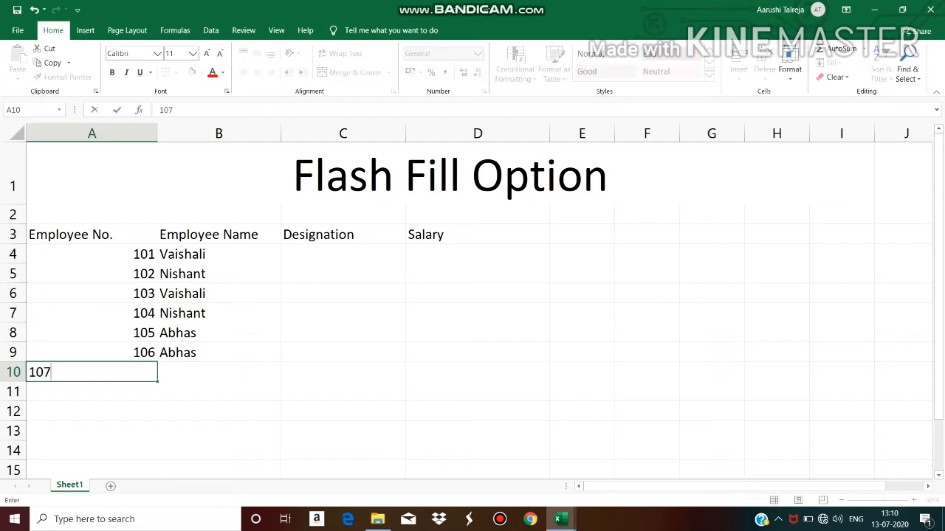
key(Tab)
key(Down)
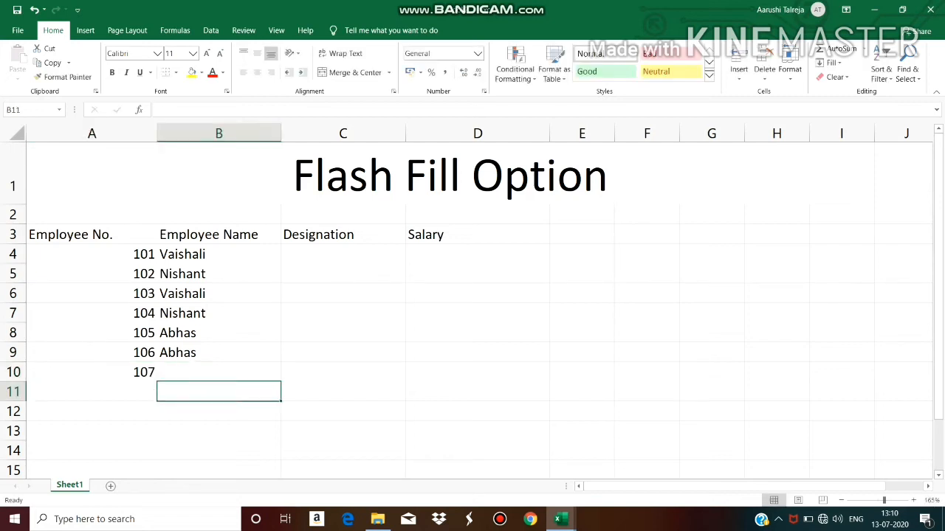
key(Left)
text(108)
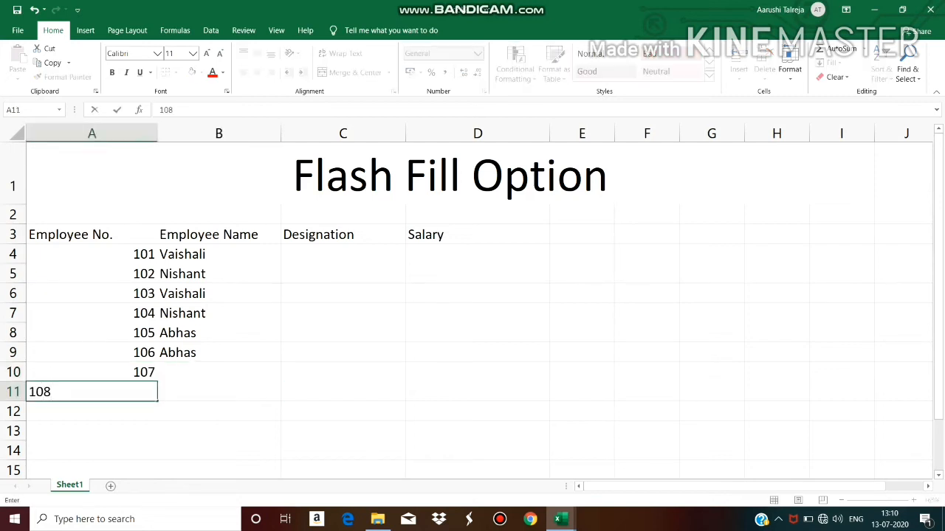
key(Tab)
key(Up)
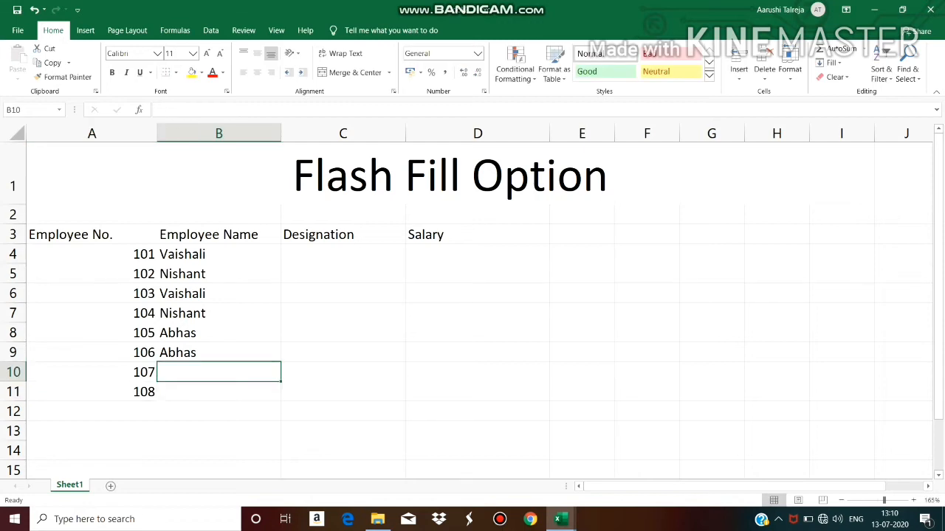
Enter employee names for the new rows in B10 and B11
text(V)
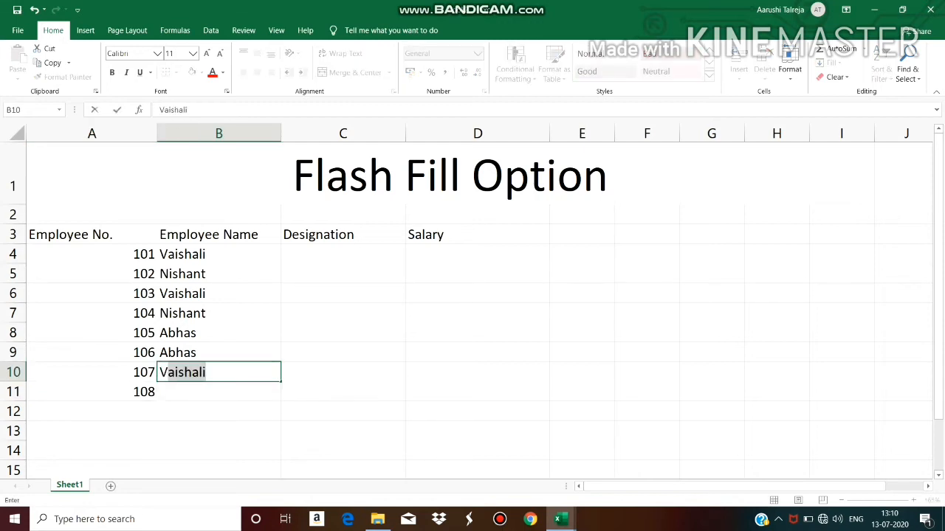
key(Return)
text(Nishant)
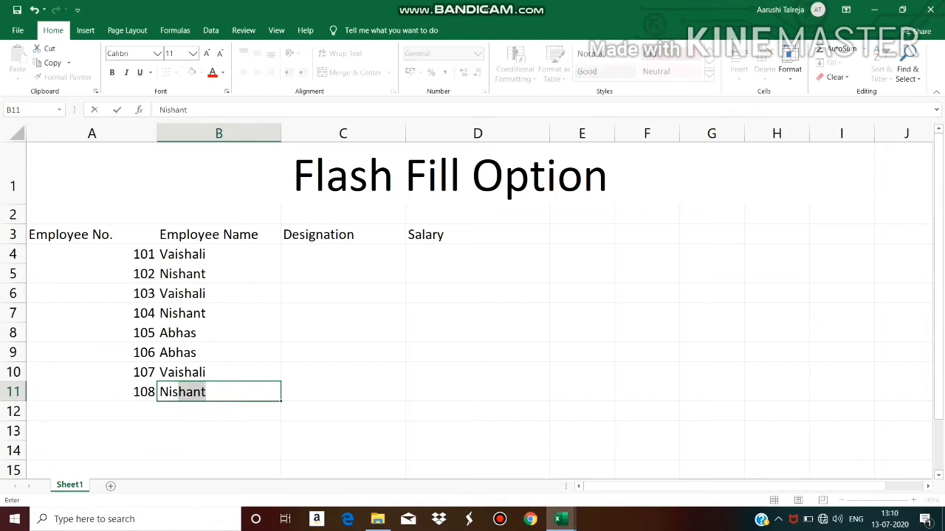
click(343, 254)
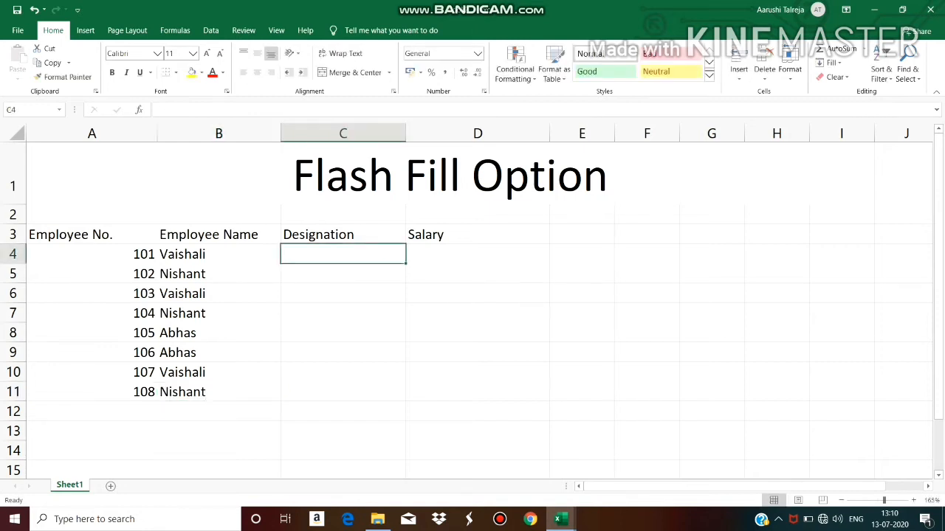
Center-align the table data in A4:D11
drag(81, 254, 480, 392)
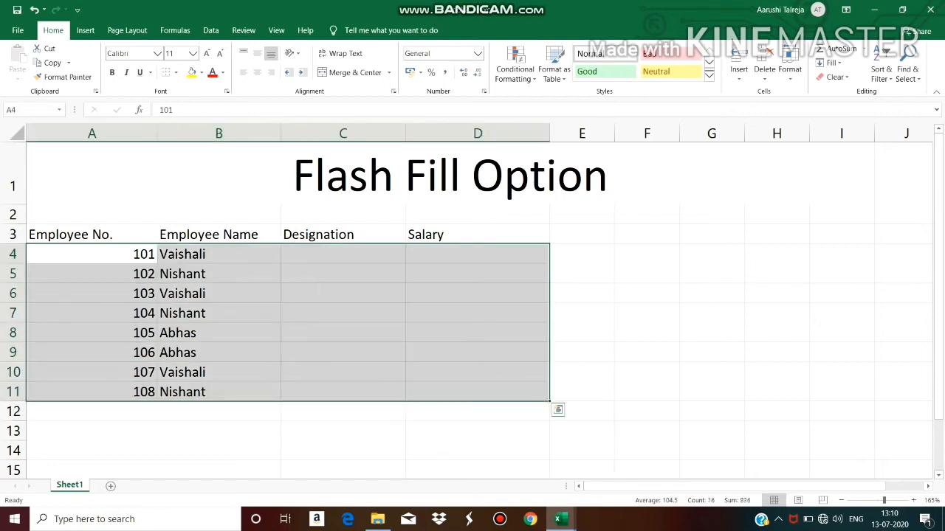
click(257, 73)
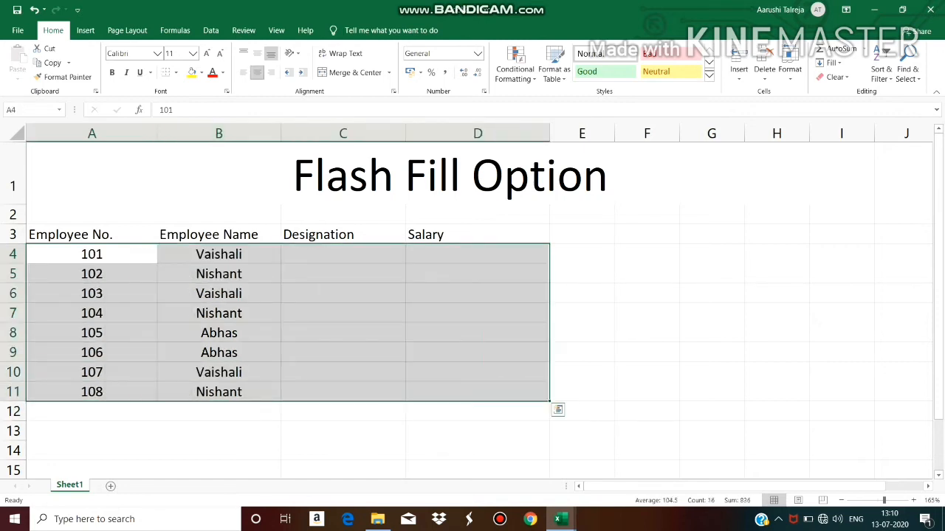
Enter the designation Clerk in C4 and C5
click(342, 254)
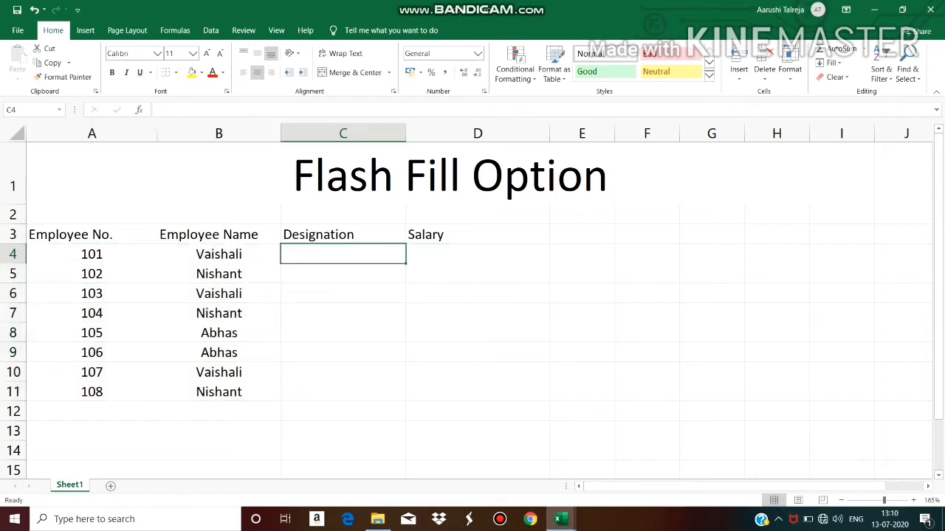
text(Cl)
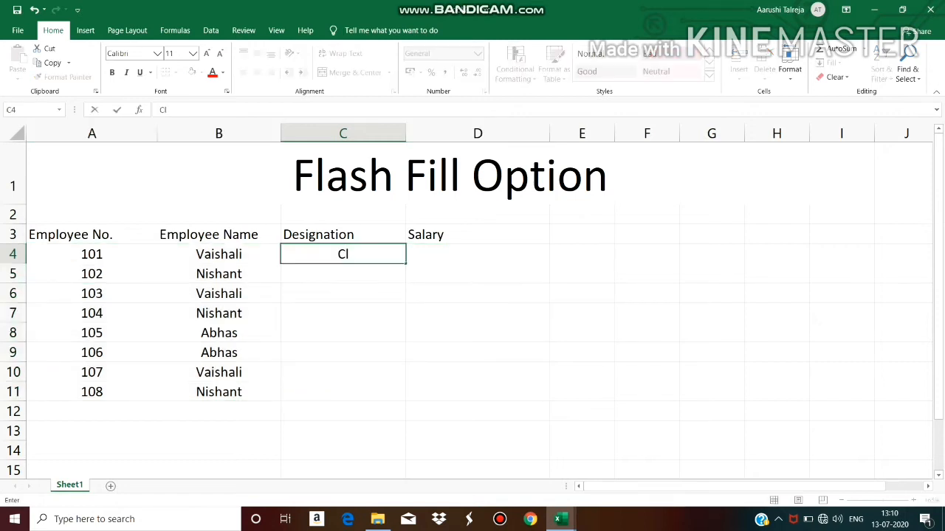
text(erk)
key(Return)
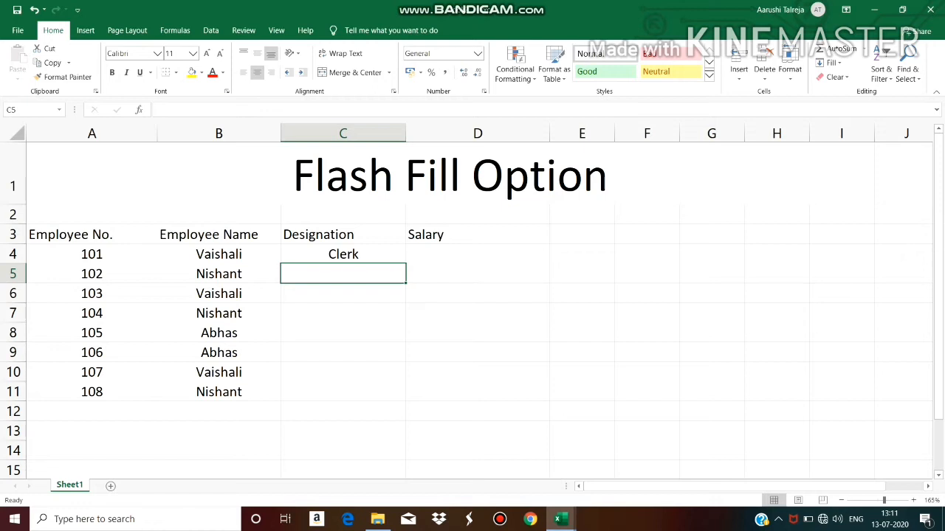
text(clerk)
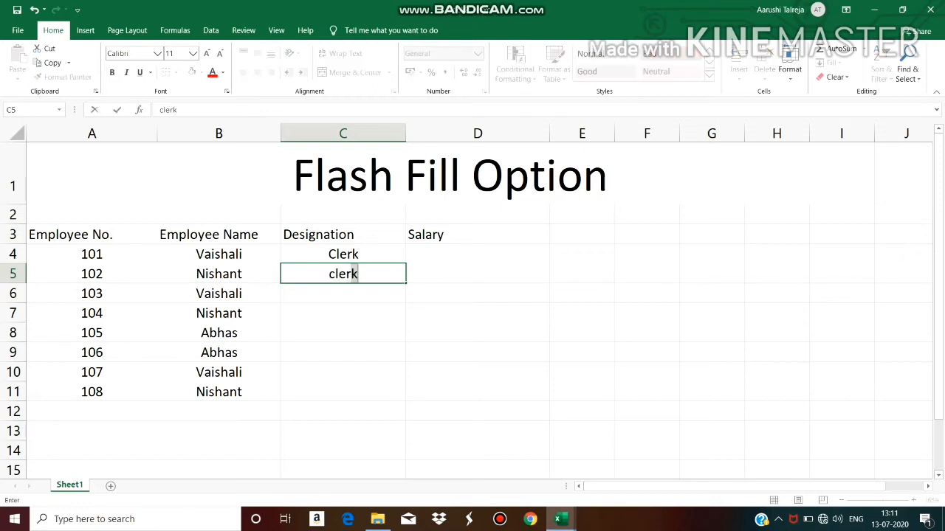
key(BackSpace)
key(BackSpace)
key(BackSpace)
key(BackSpace)
key(BackSpace)
text(C)
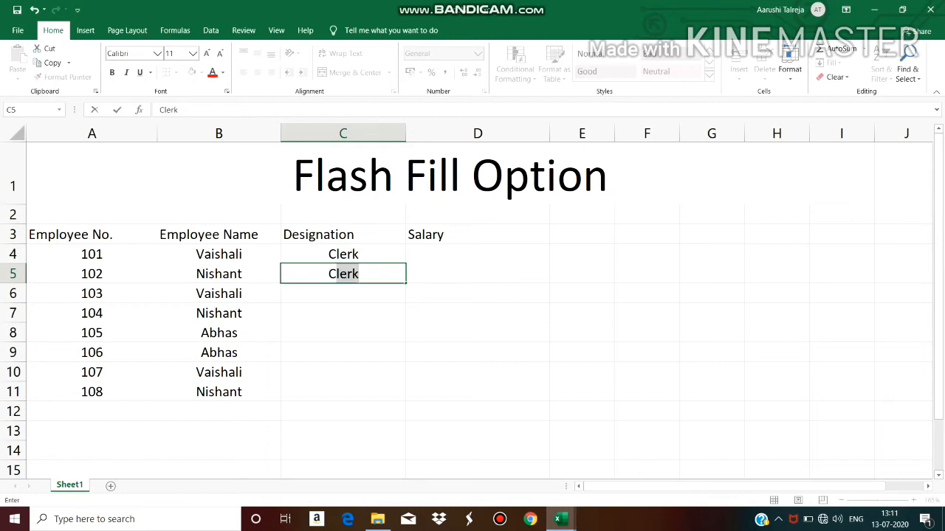
key(Return)
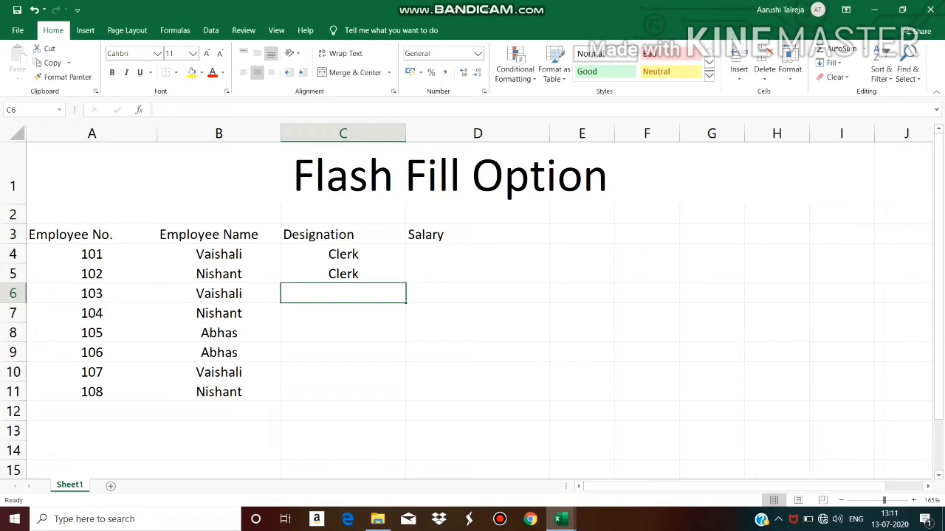
Fill designations Manager, Clerk, Manager, Clerk, Manager and Manager down C6 to C11
text(Man)
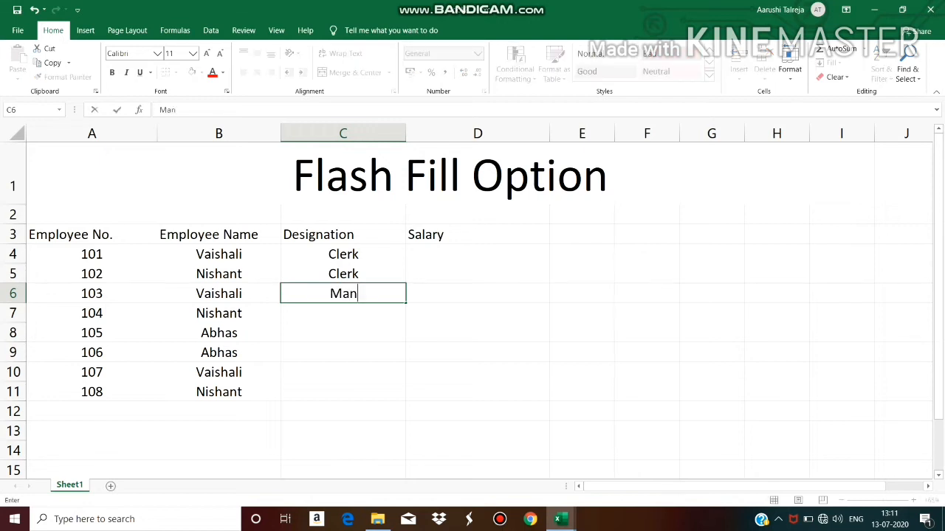
text(ager)
key(Return)
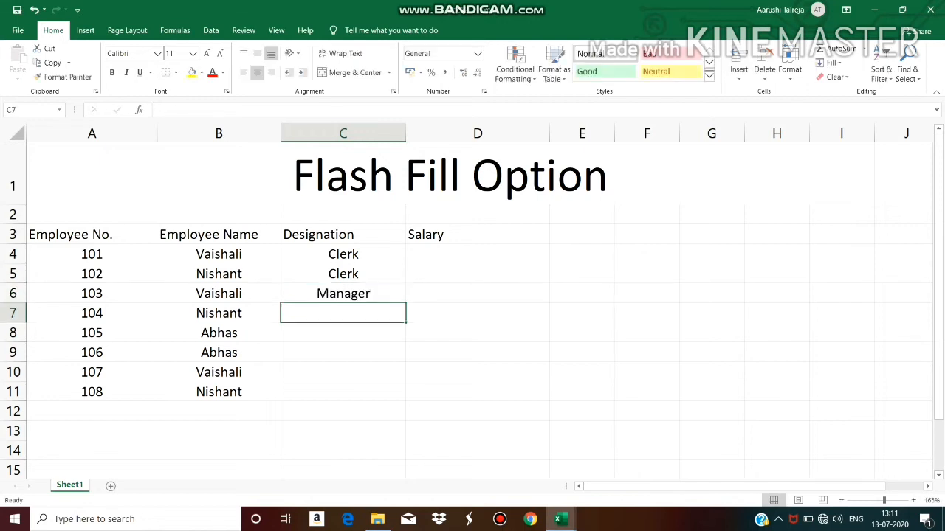
text(Clerk)
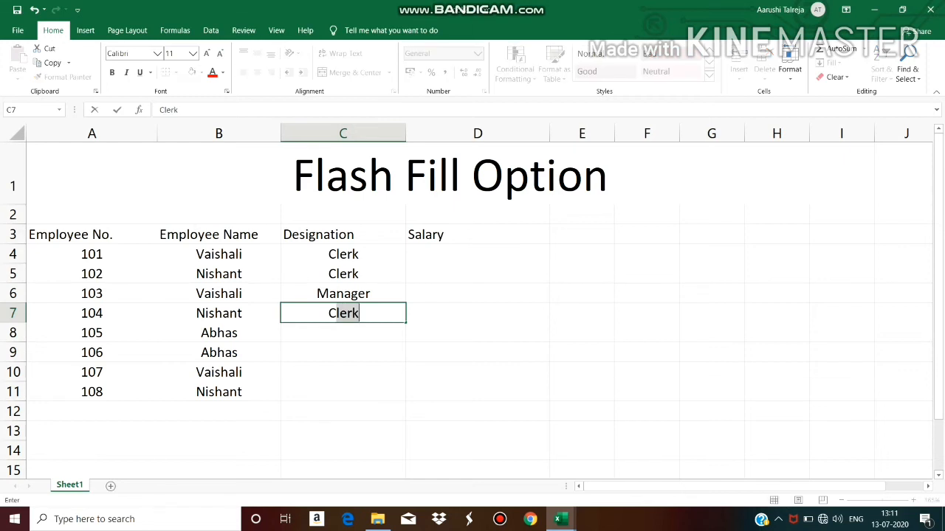
key(Return)
text(Manager)
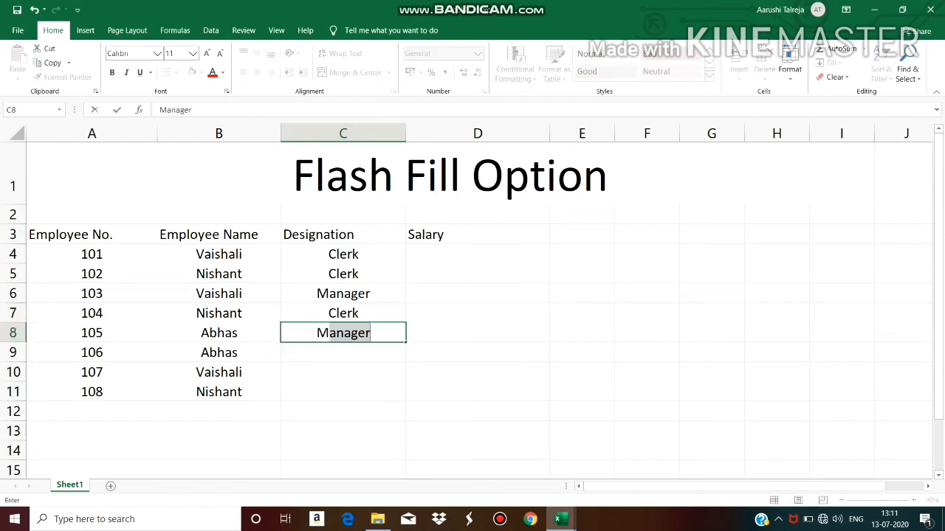
key(Return)
text(Clerk)
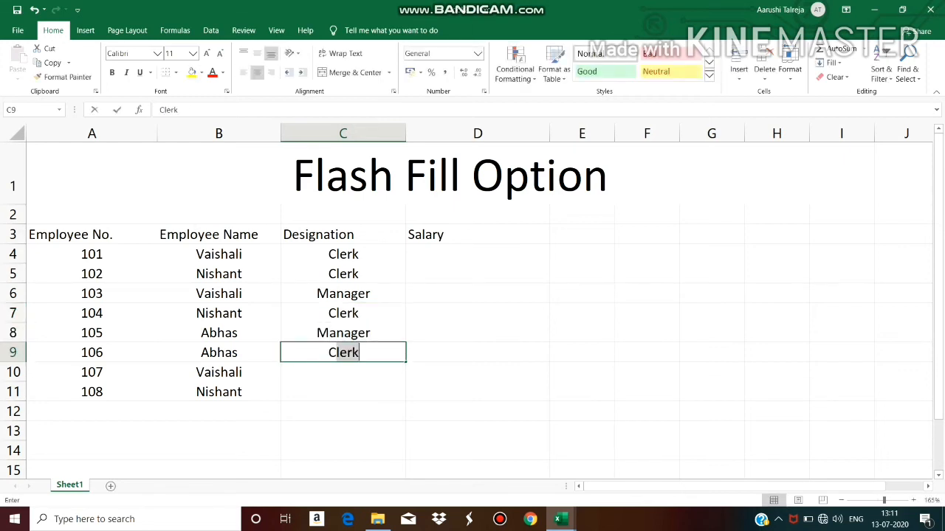
key(Return)
text(Manager)
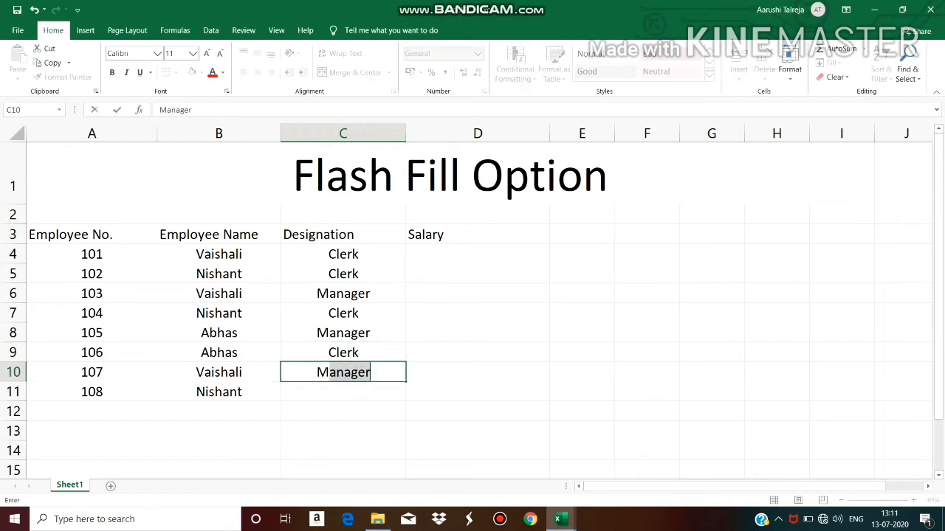
key(Return)
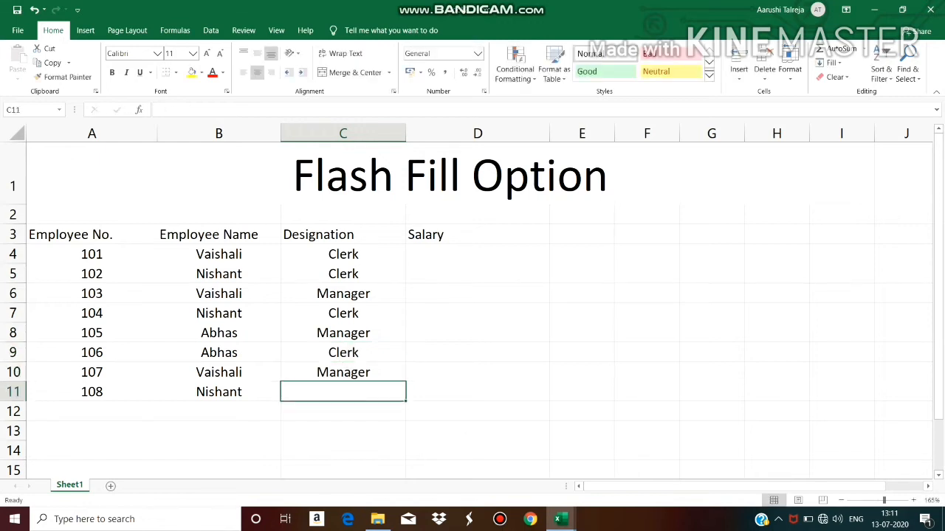
text(Manager)
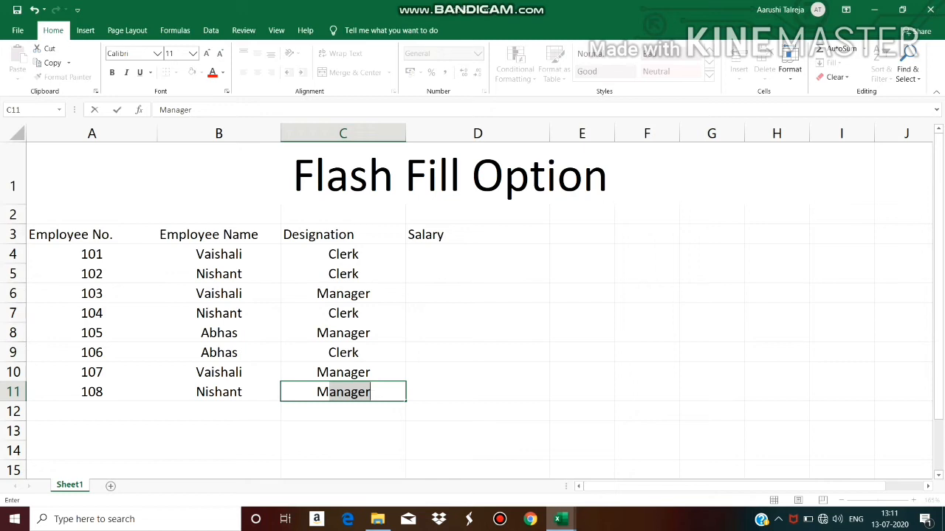
Enter salaries 5000, 10000, 15000, 20000, 10000, 15000, 20000 and 15000 down D4 to D11
click(478, 254)
text(5000)
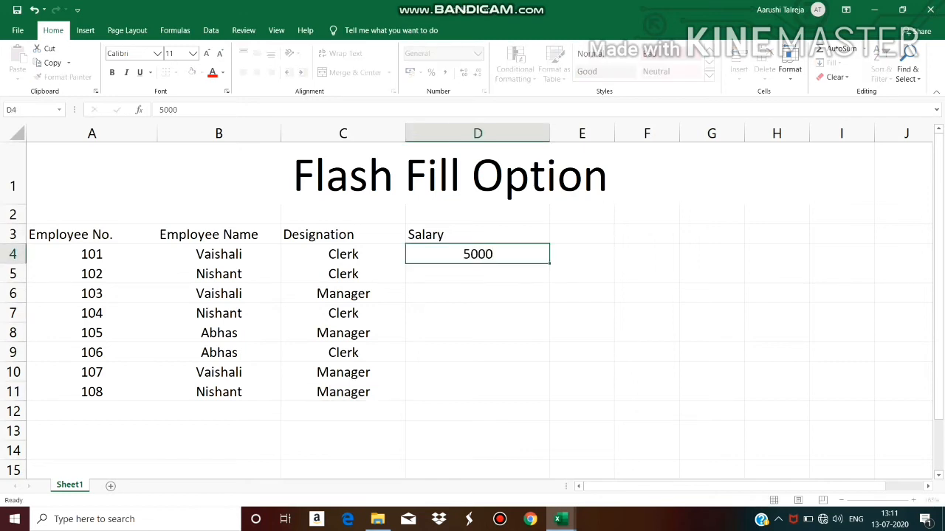
key(Return)
text(10000)
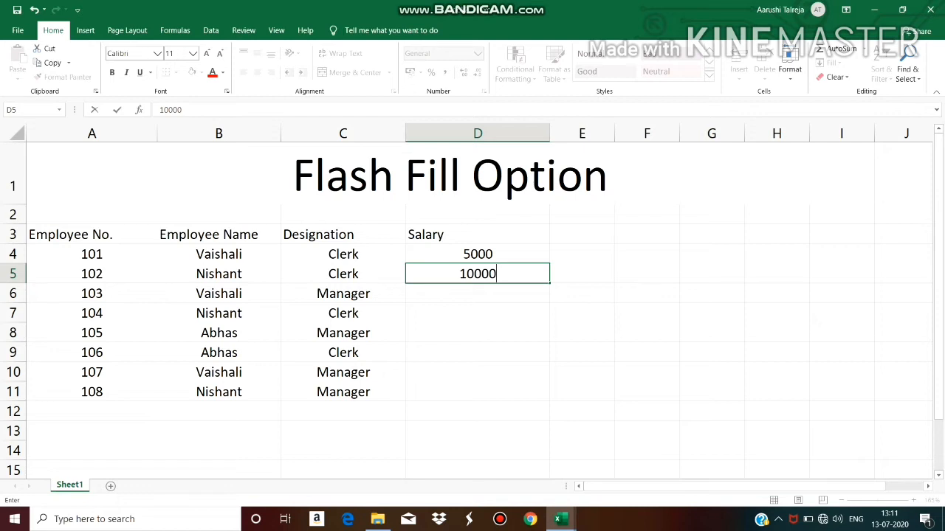
key(Return)
text(15000)
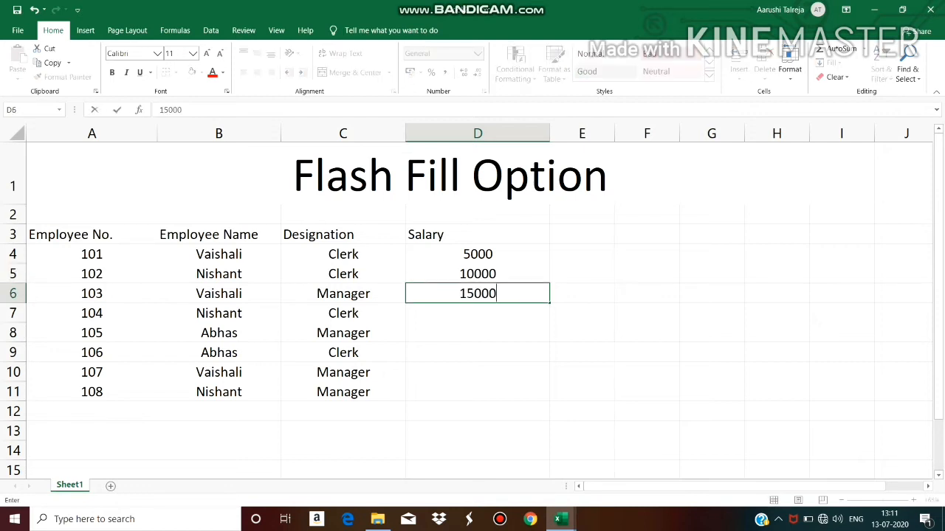
key(Return)
text(20000)
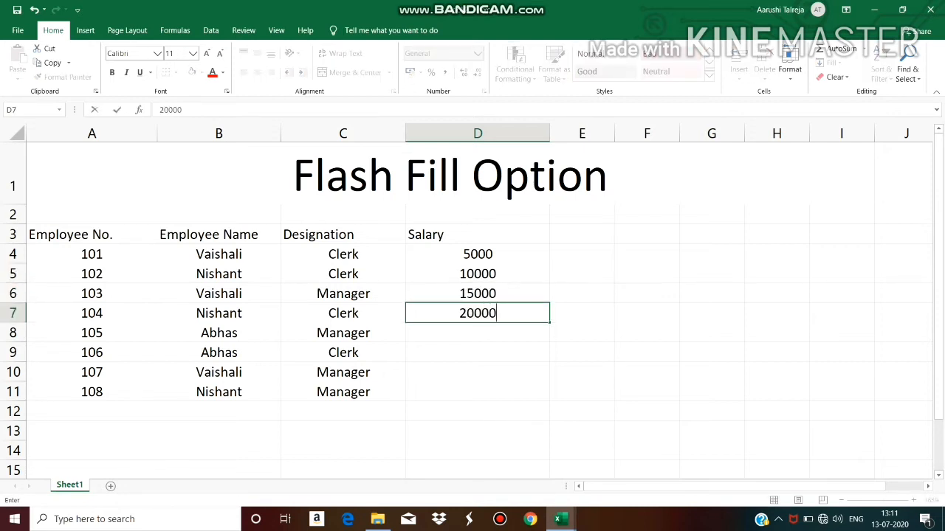
key(Return)
text(10000)
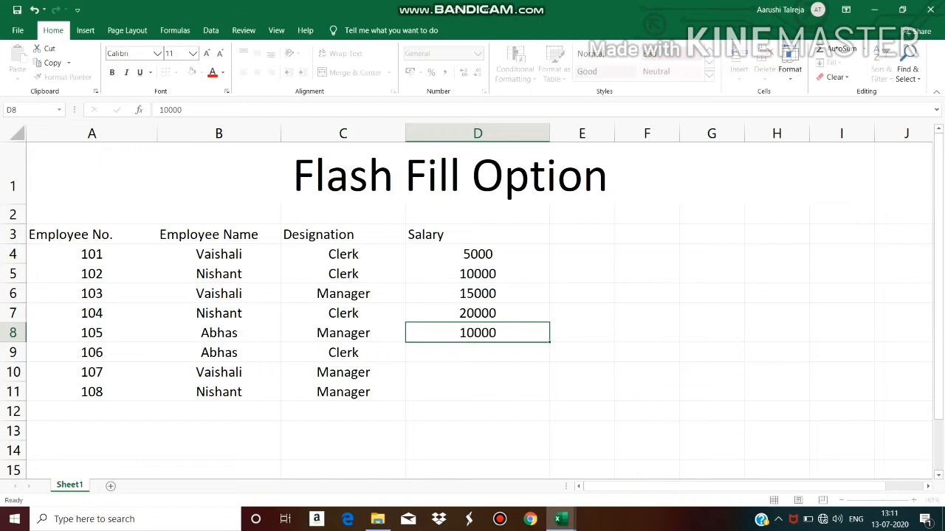
key(Return)
text(15000)
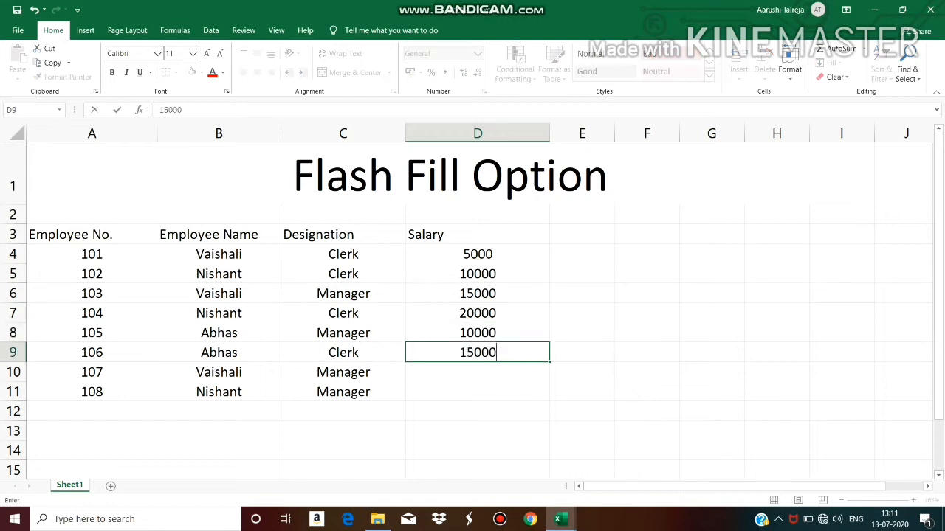
key(Return)
text(20000)
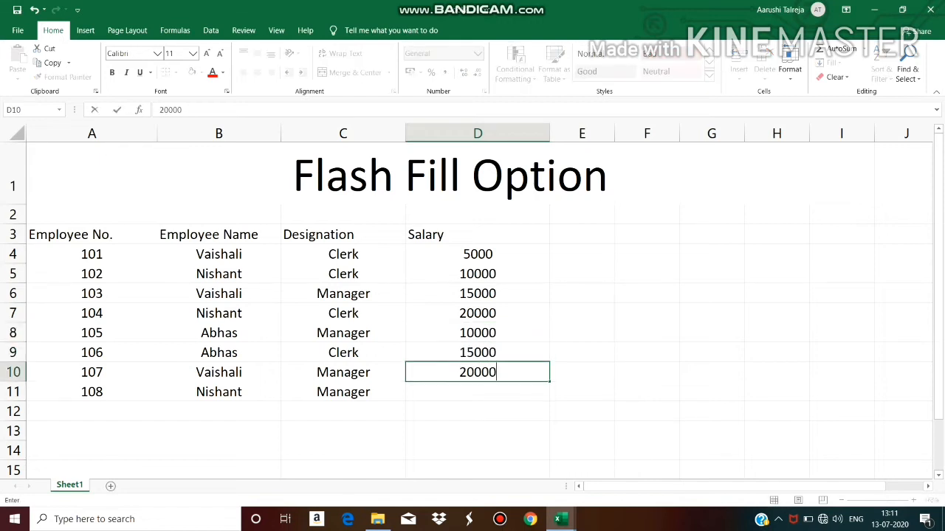
key(Return)
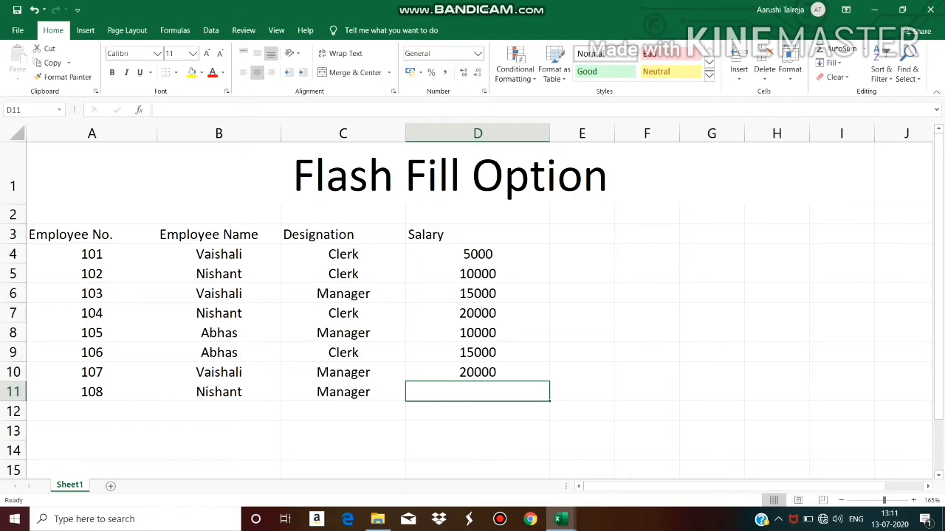
text(15000)
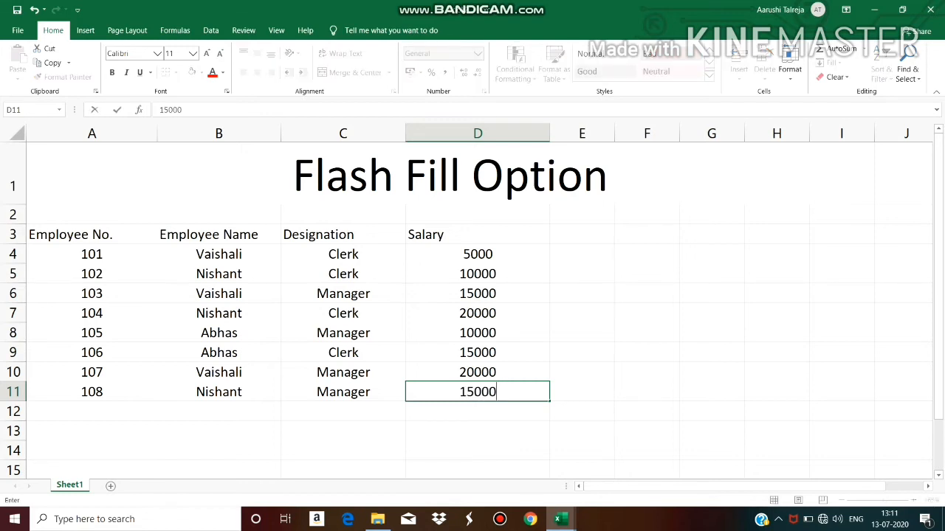
click(343, 431)
Apply all borders to the table range A3:D11
drag(92, 234, 489, 391)
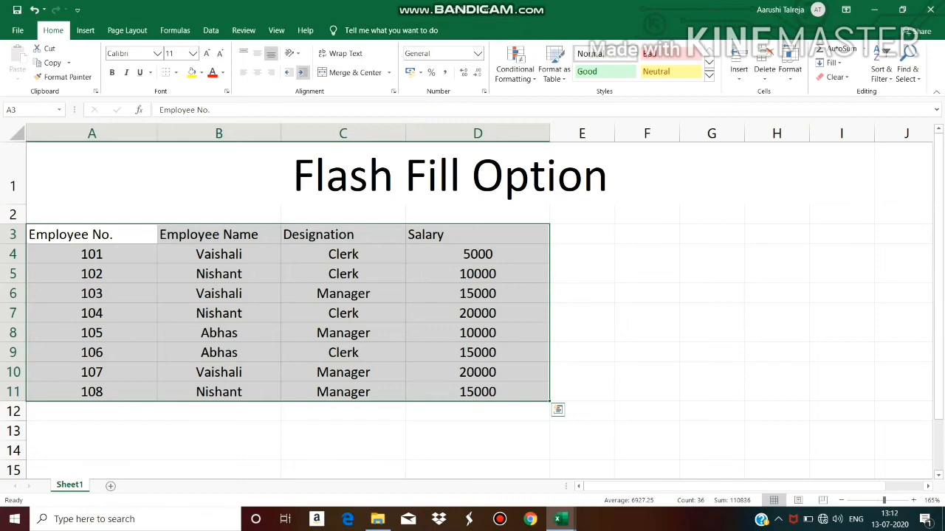
click(175, 72)
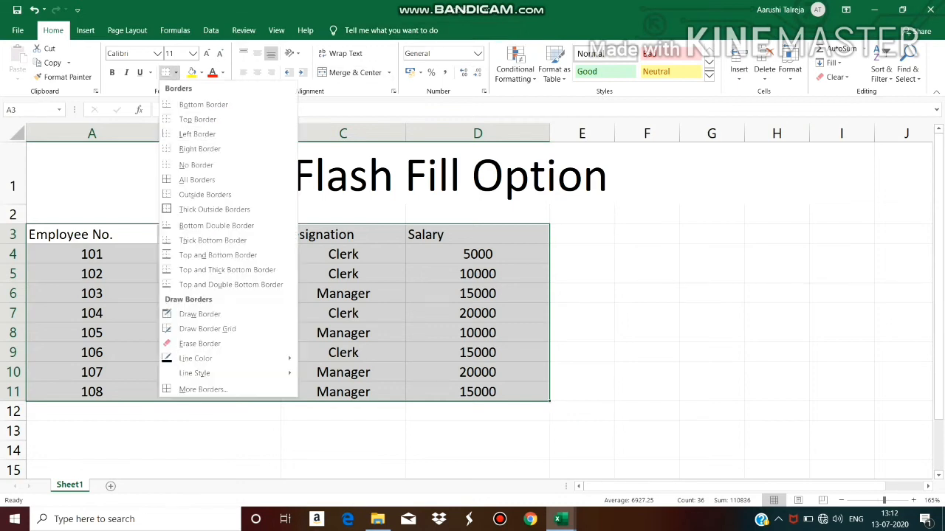
click(197, 180)
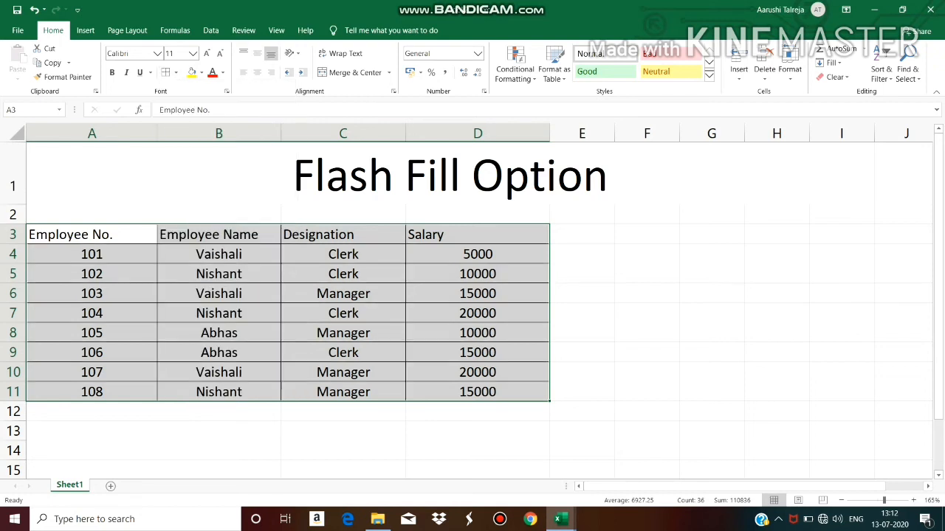
Move the table one column to the right and undo the move
drag(137, 224, 215, 225)
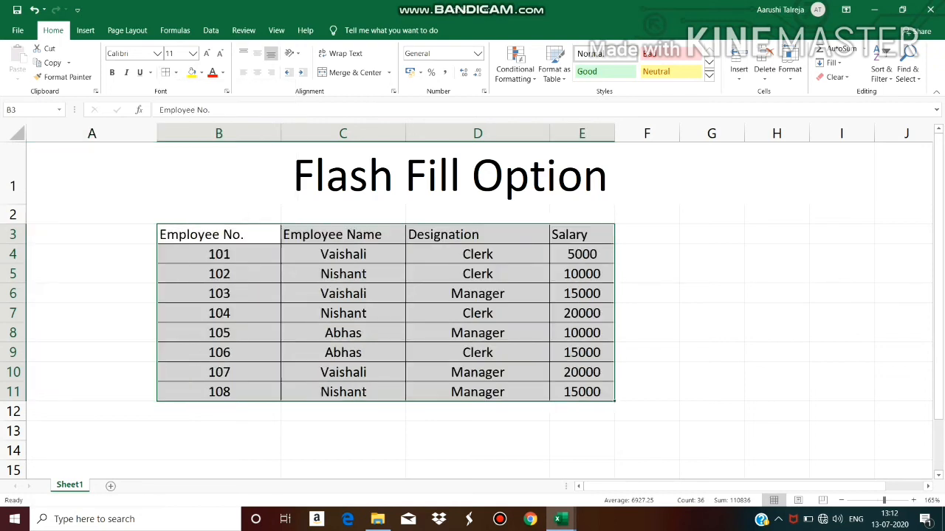
key(ctrl+z)
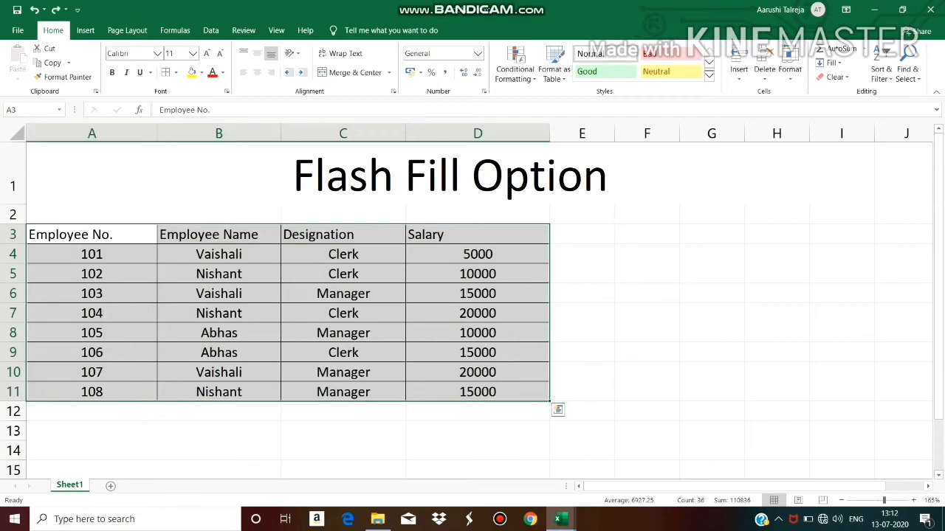
Center-align and bold the header row A3:D3
drag(92, 234, 477, 235)
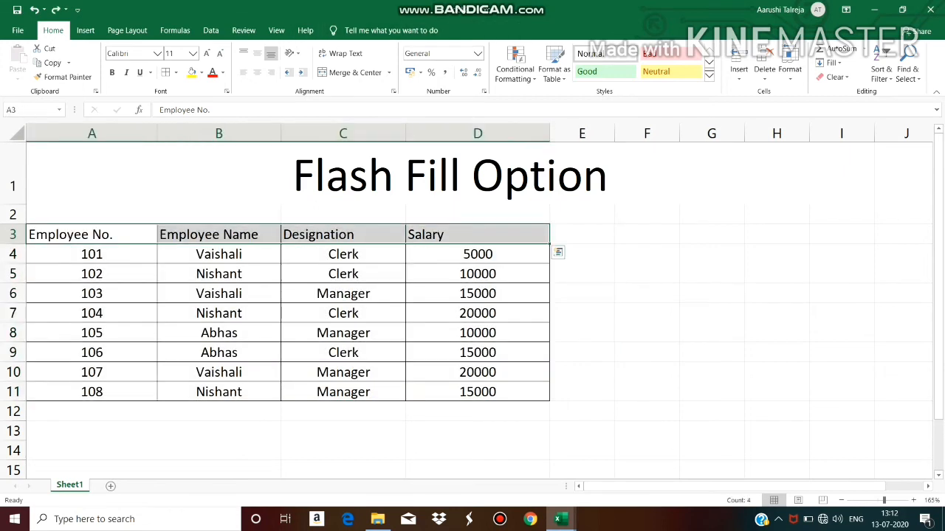
click(257, 73)
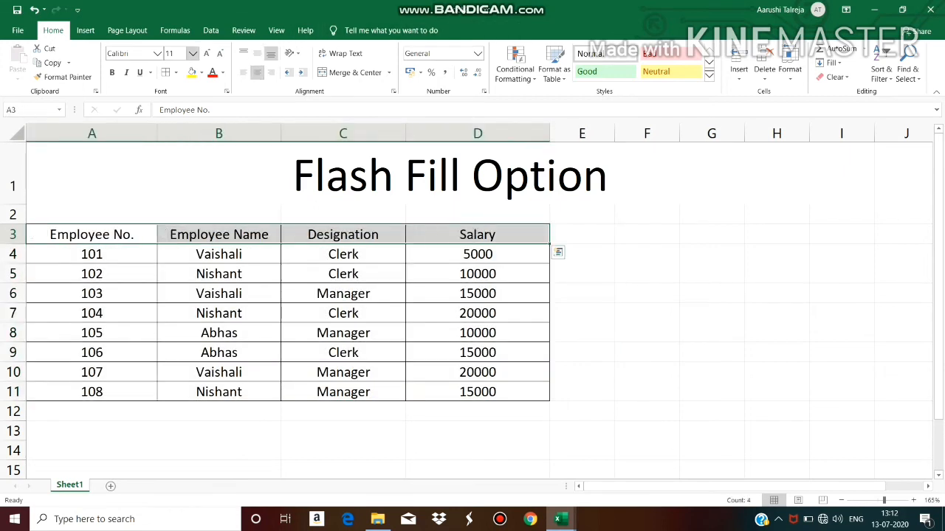
click(112, 72)
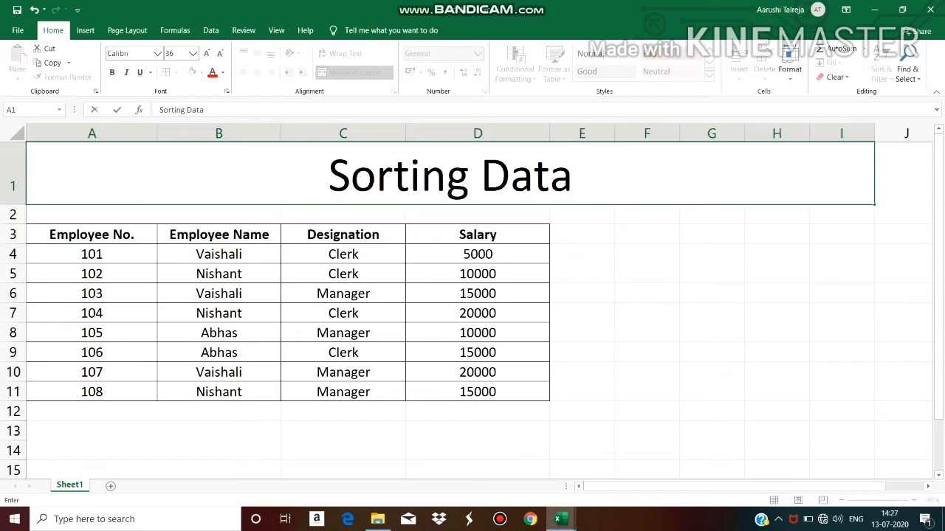
Sort the table A3:D11 from largest to smallest by employee number
click(344, 411)
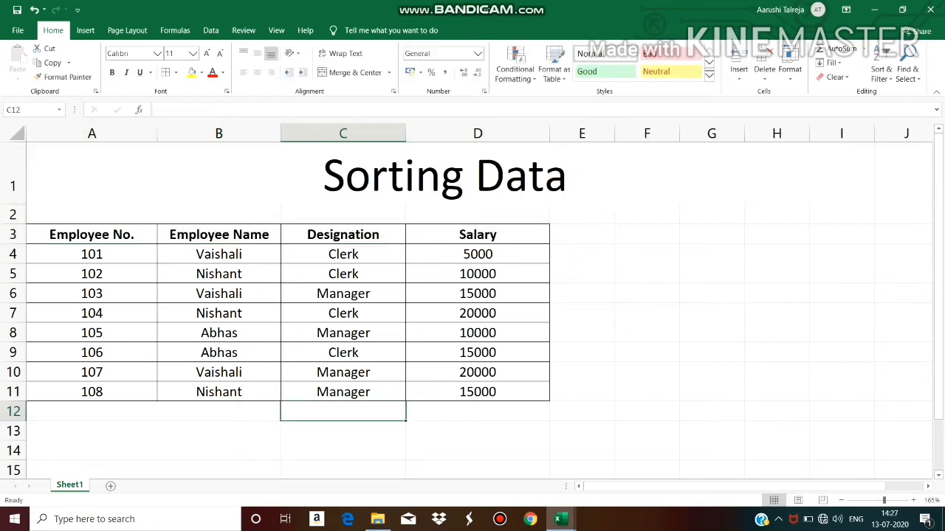
click(445, 176)
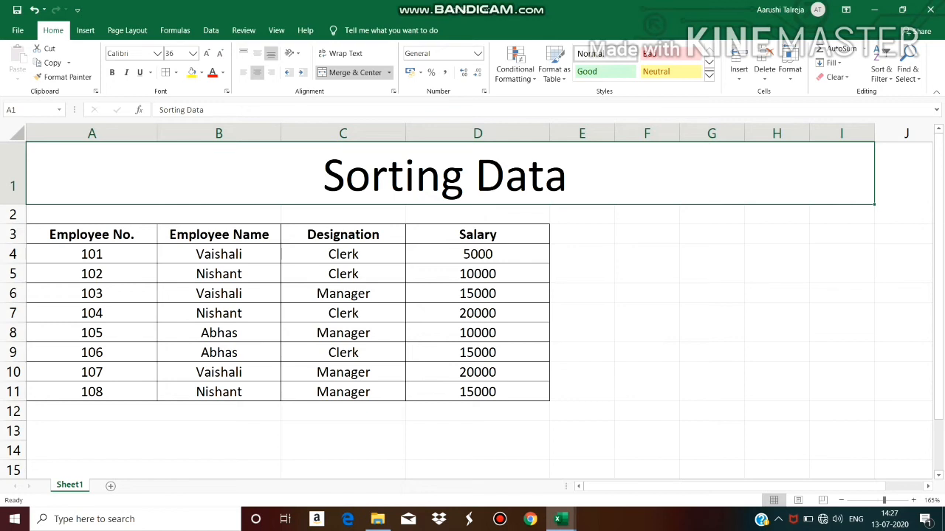
click(91, 234)
drag(91, 235, 477, 392)
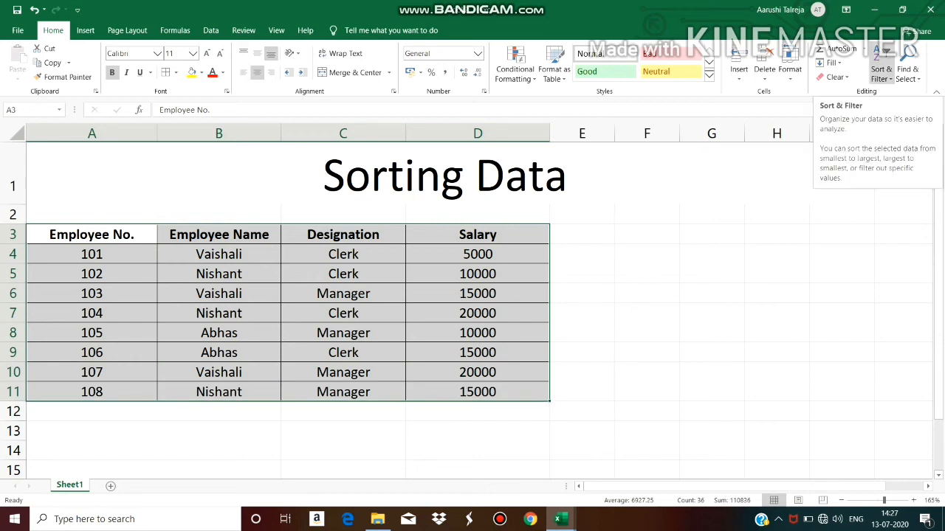
click(880, 72)
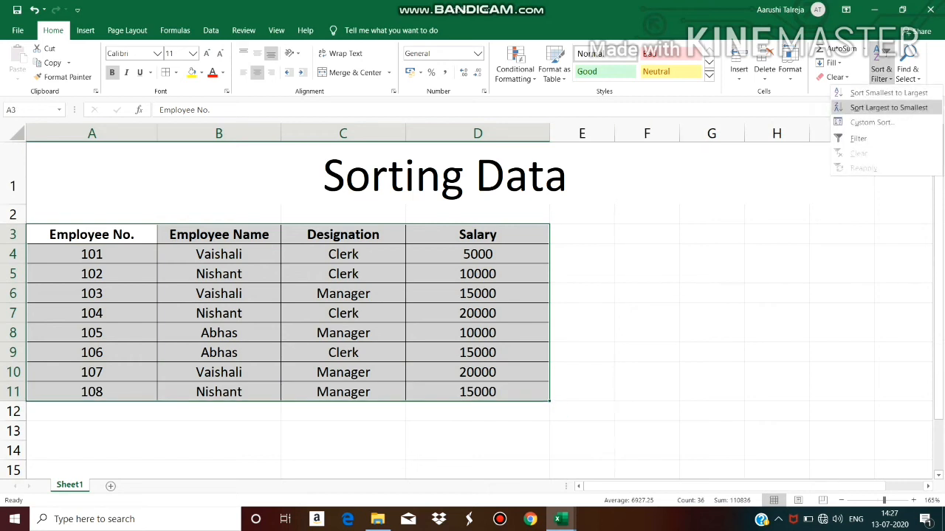
click(888, 107)
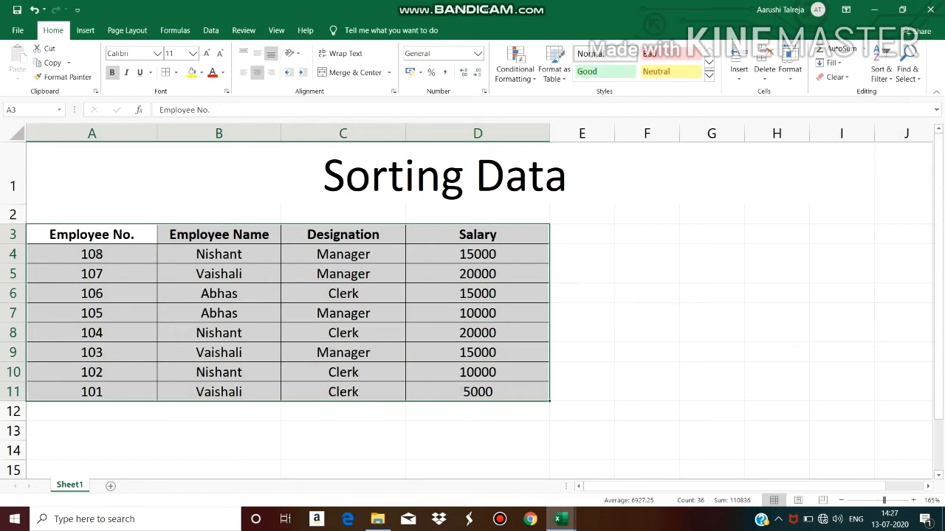
Sort the salary column smallest to largest, expanding the selection to the whole table
drag(477, 254, 477, 391)
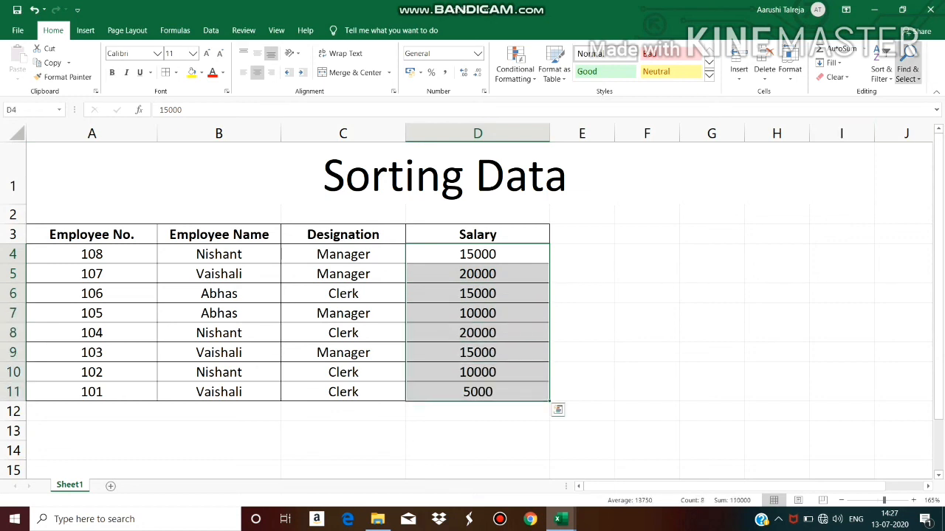
click(881, 74)
click(887, 93)
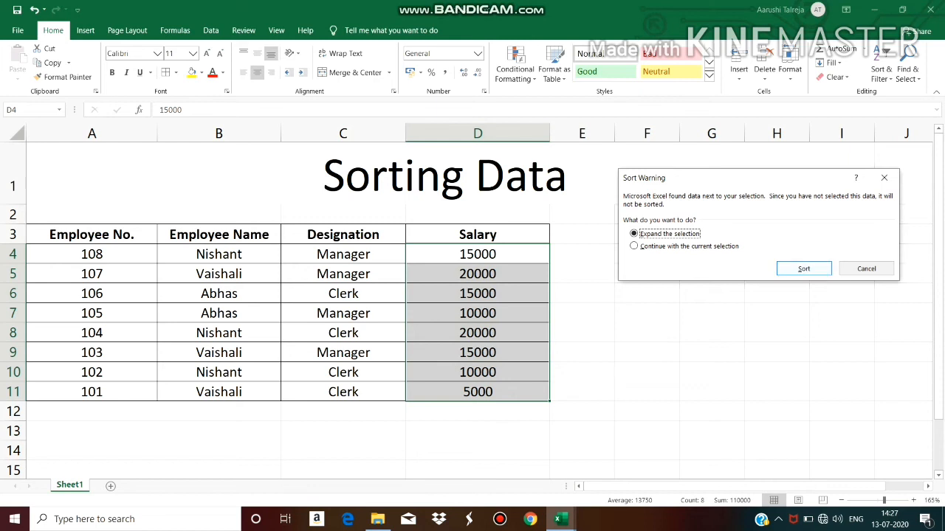
key(Return)
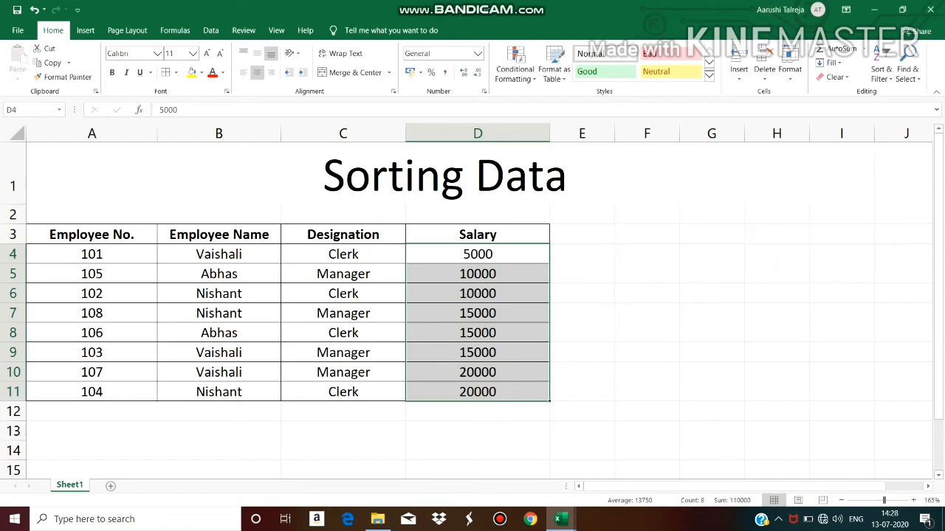
Sort the whole table A3:D11 largest to smallest by employee number
drag(91, 254, 477, 391)
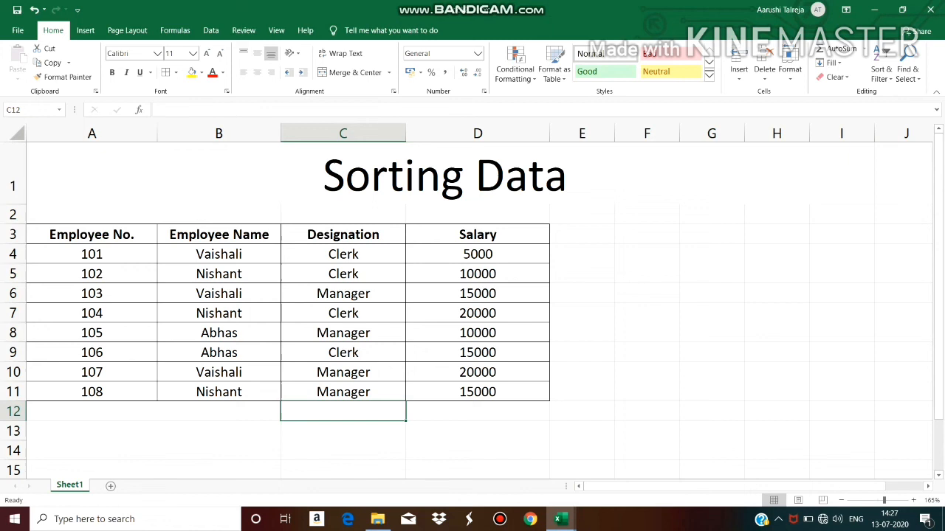
click(445, 176)
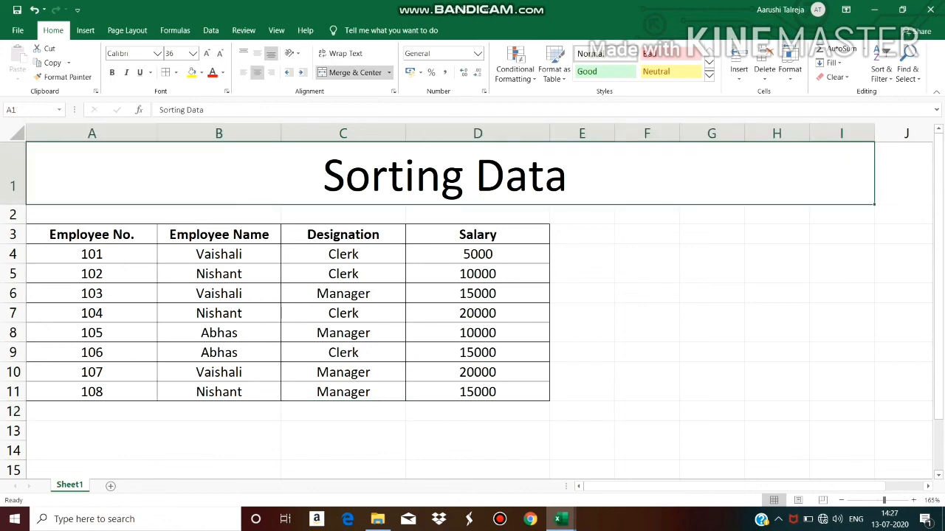
drag(91, 234, 544, 397)
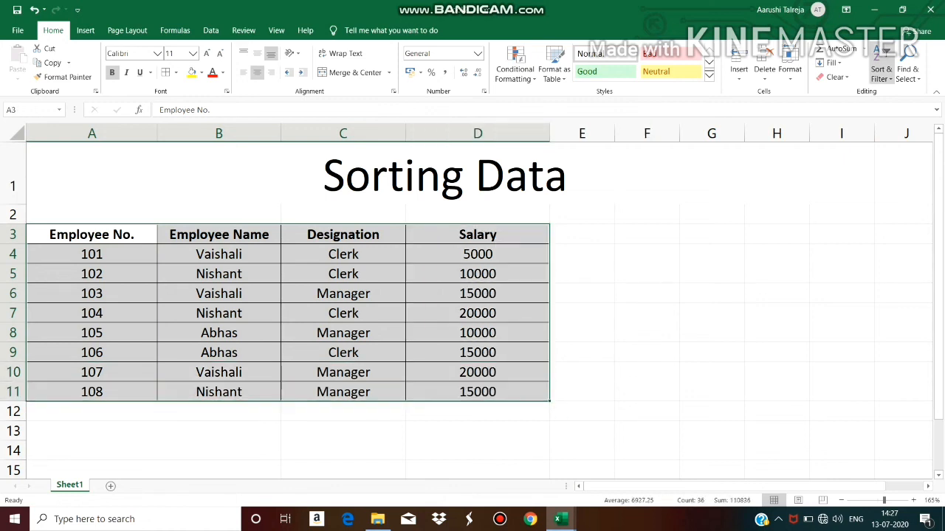
click(881, 72)
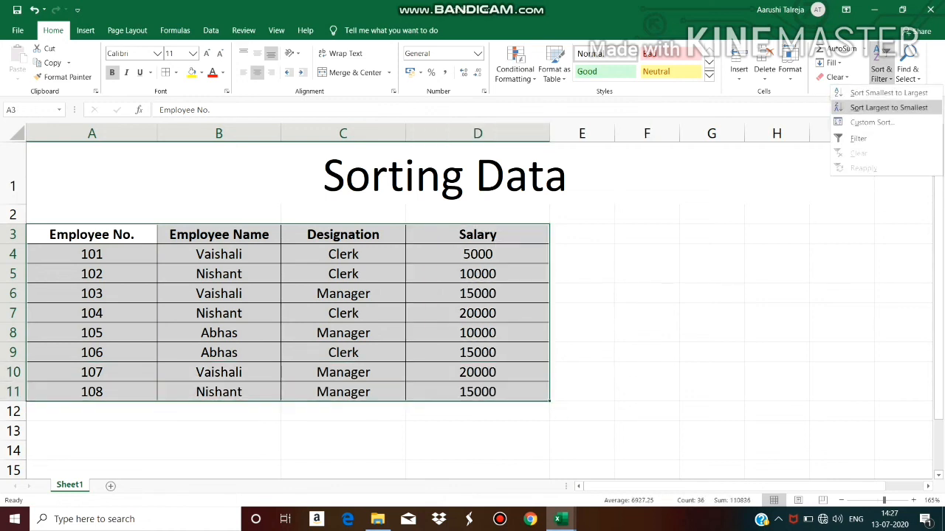
click(889, 107)
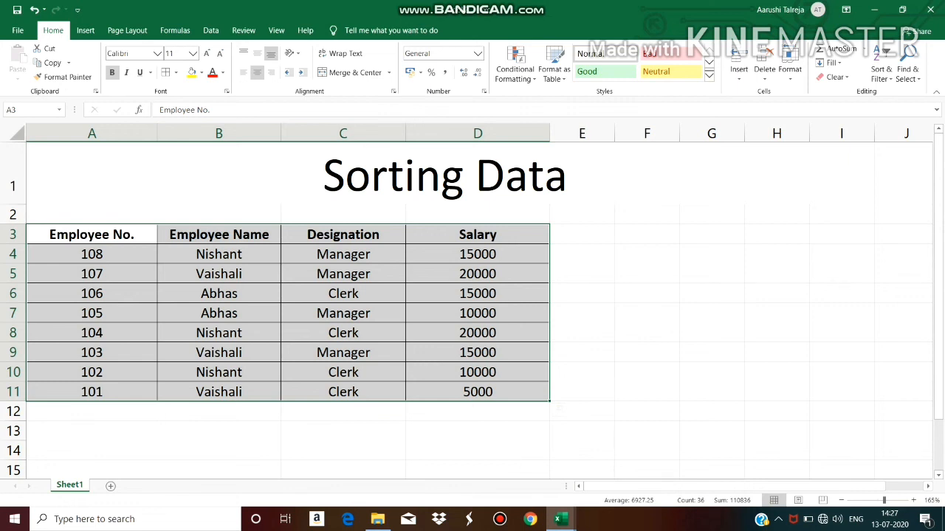
Sort salaries in D4:D11 smallest to largest with the selection expanded, then select the data rows A4:D11
drag(478, 254, 477, 392)
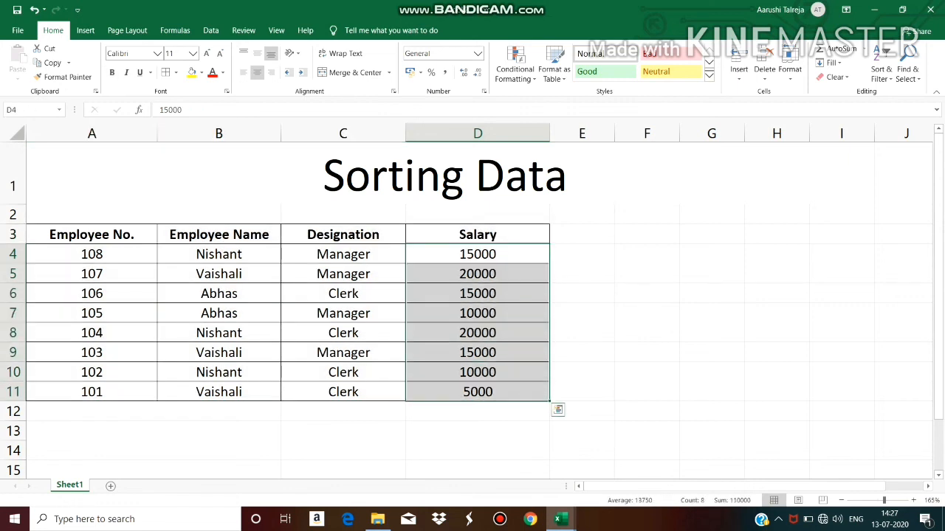
click(882, 72)
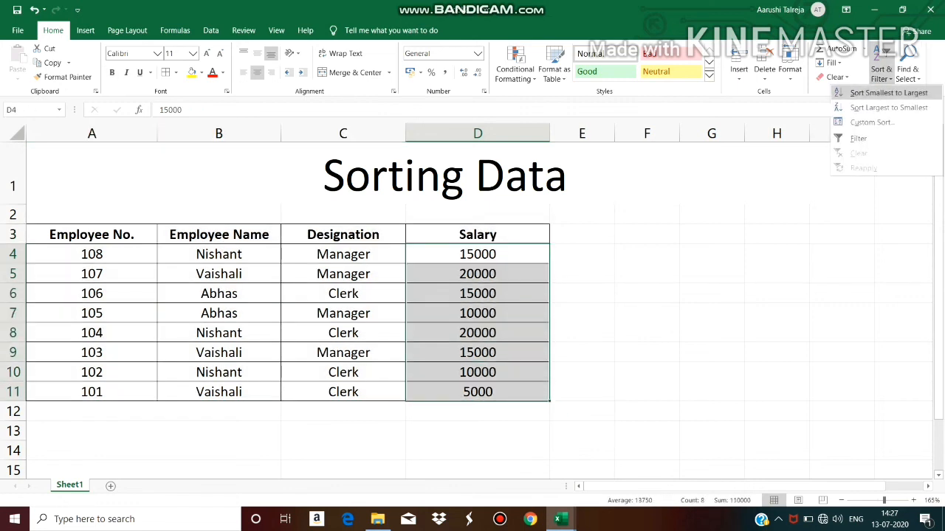
click(888, 92)
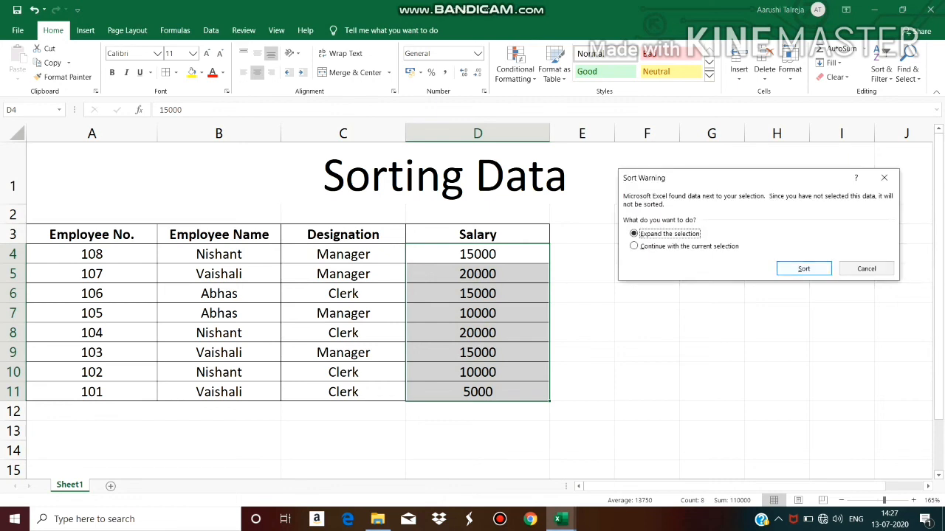
key(Return)
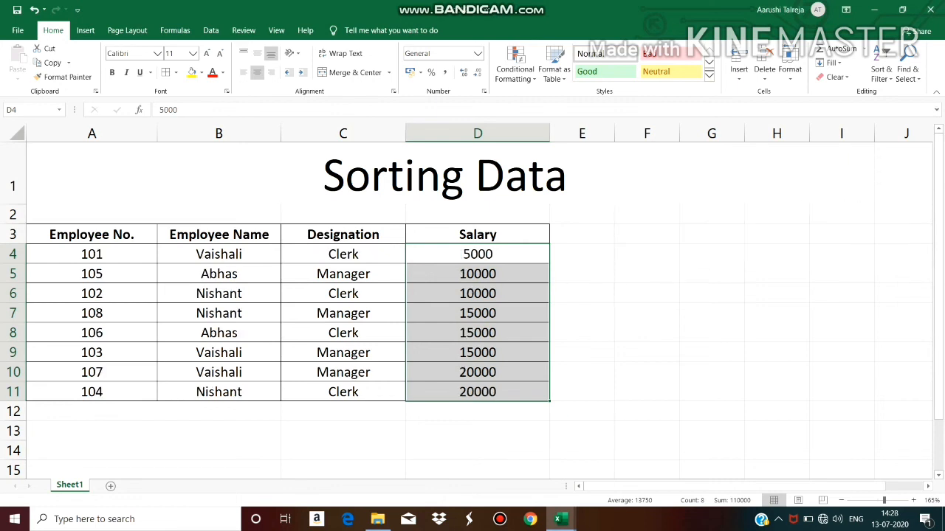
drag(81, 253, 546, 399)
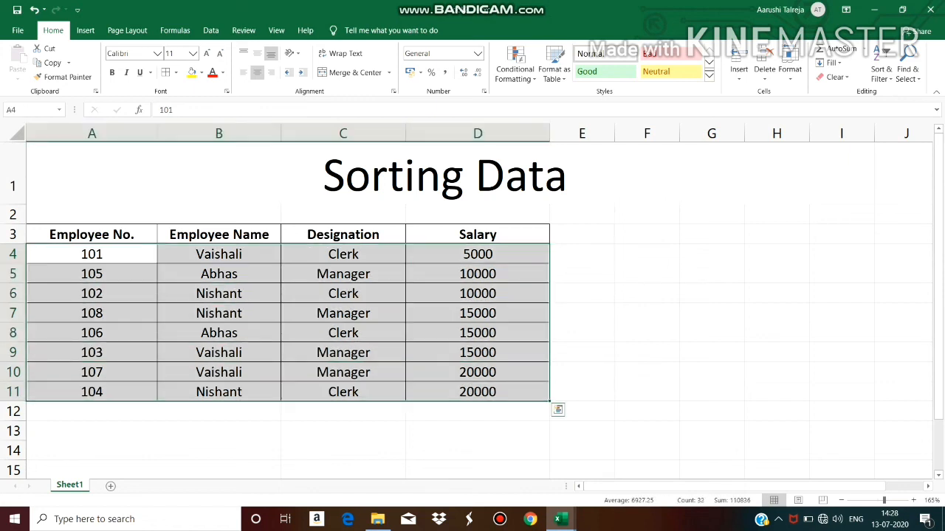